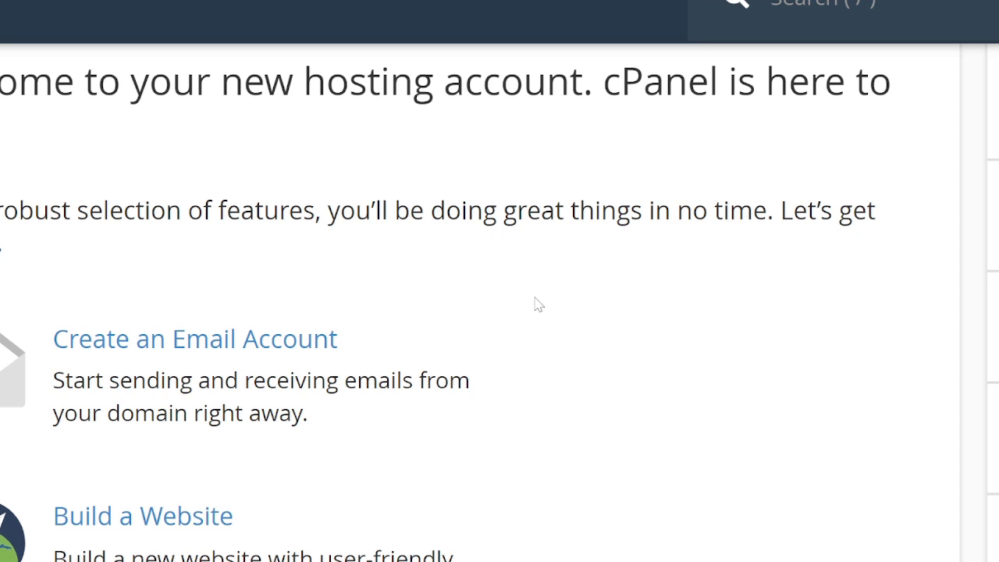
pyautogui.click(303, 344)
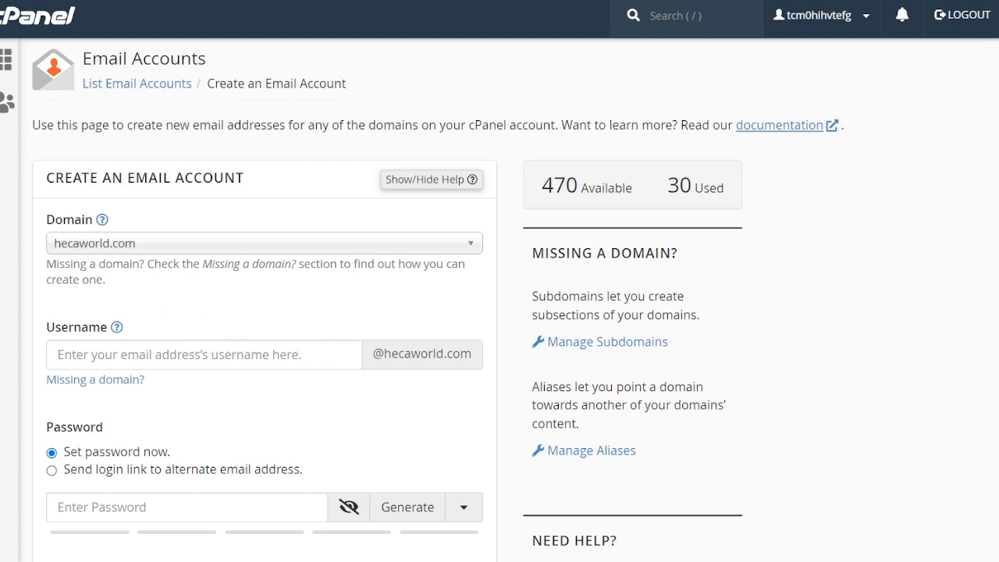
pyautogui.click(203, 355)
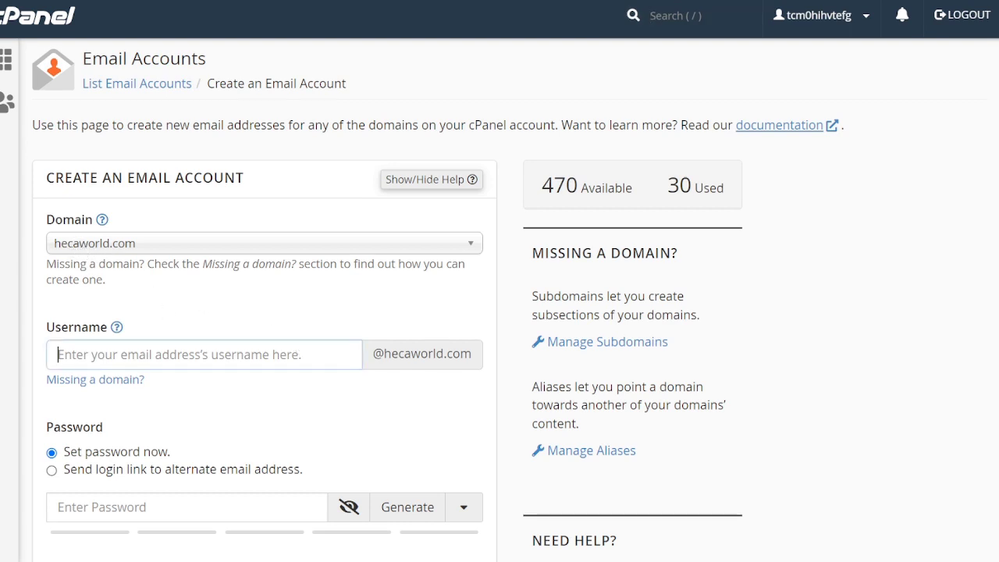
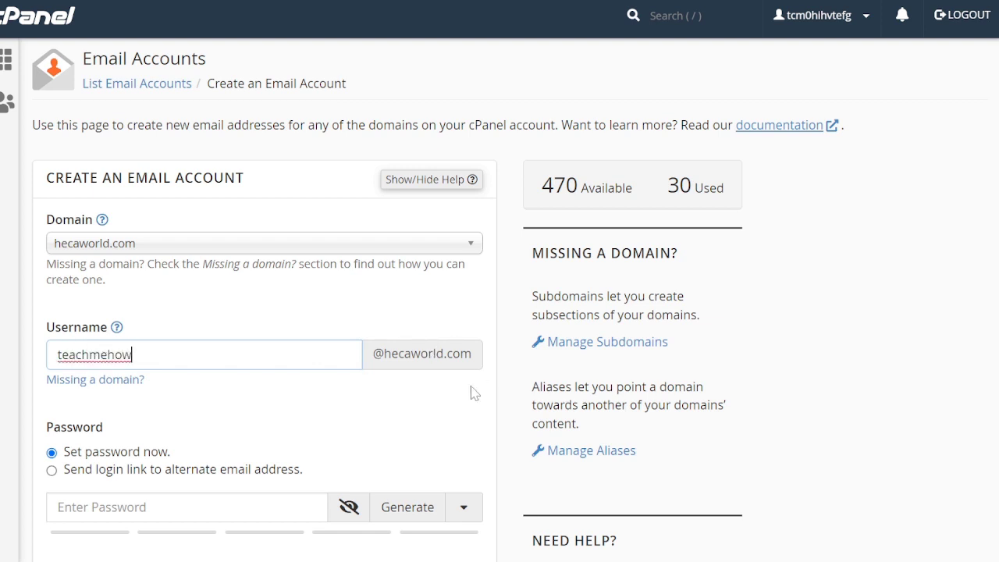
pyautogui.scroll(-1, 422, 414)
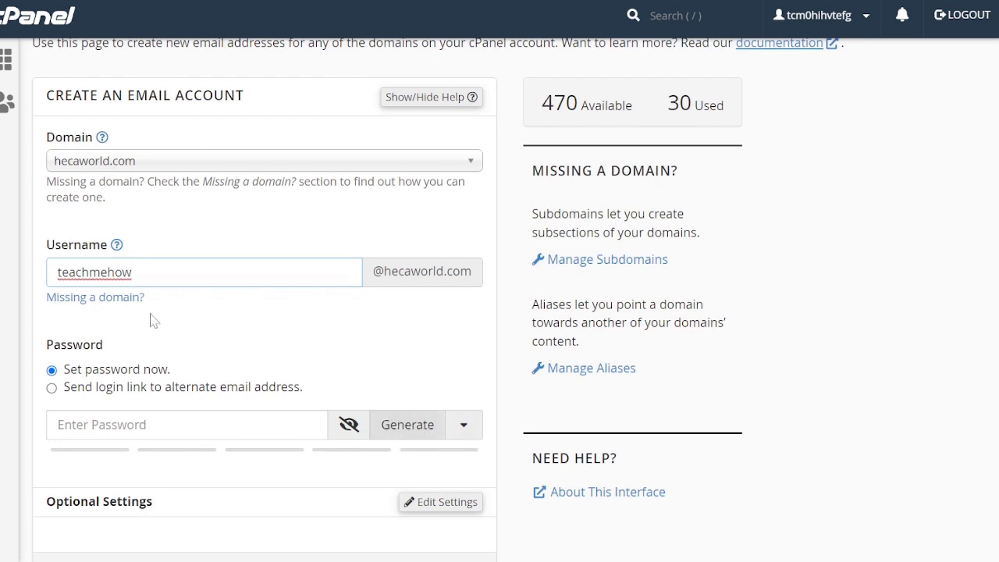
pyautogui.click(52, 388)
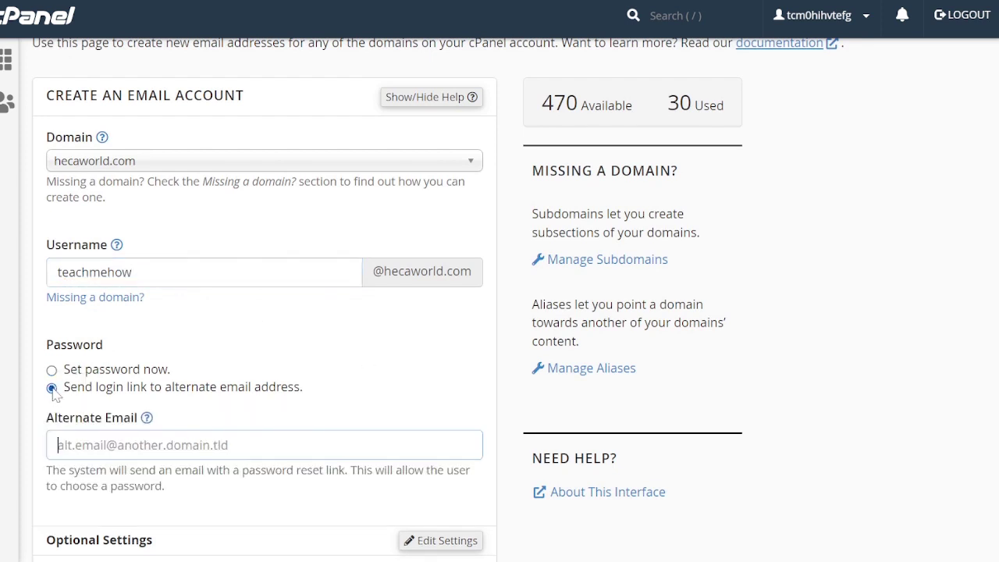
pyautogui.click(58, 445)
pyautogui.click(52, 370)
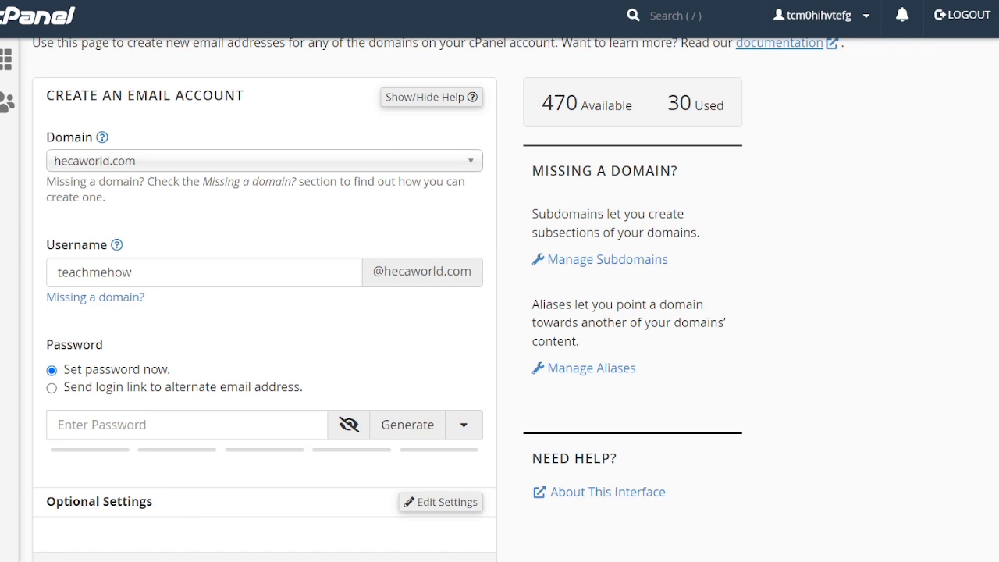
pyautogui.click(408, 426)
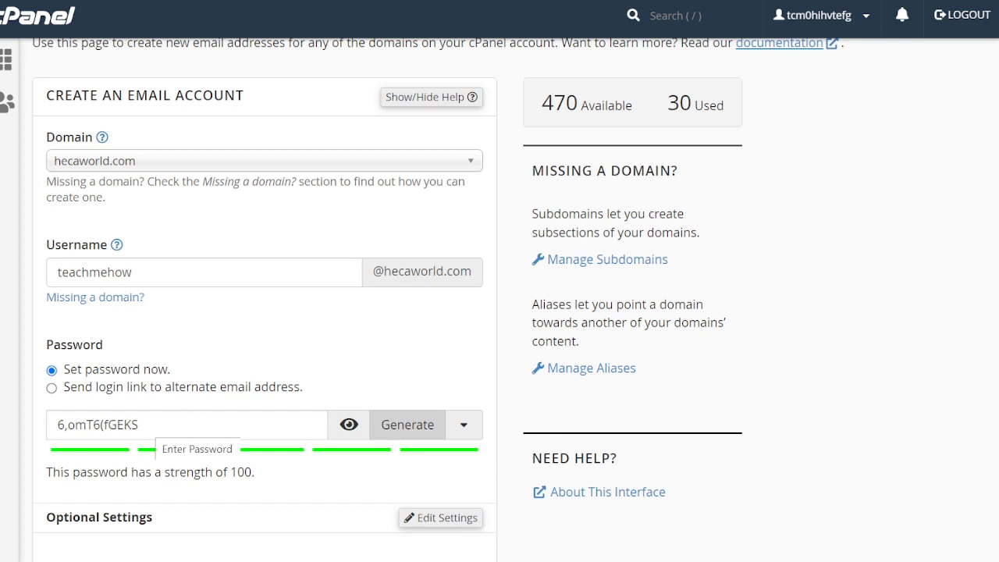
pyautogui.moveTo(139, 424); pyautogui.dragTo(56, 425)
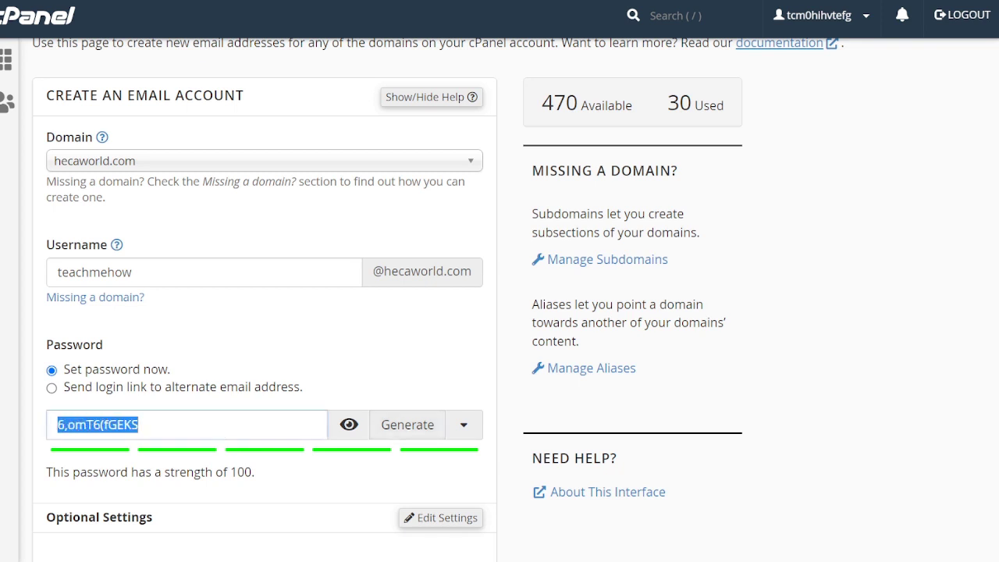
pyautogui.scroll(-2, 304, 323)
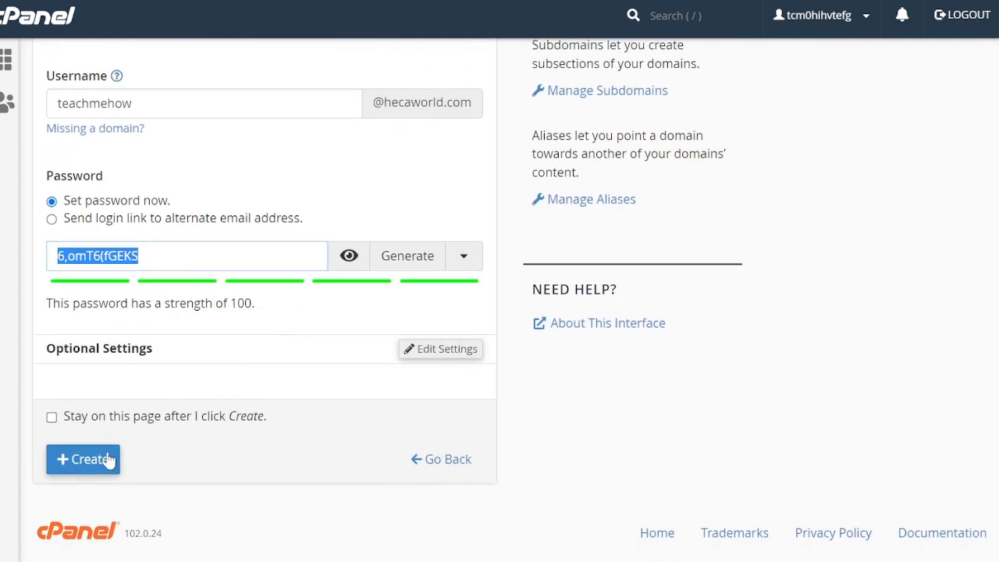
pyautogui.click(84, 466)
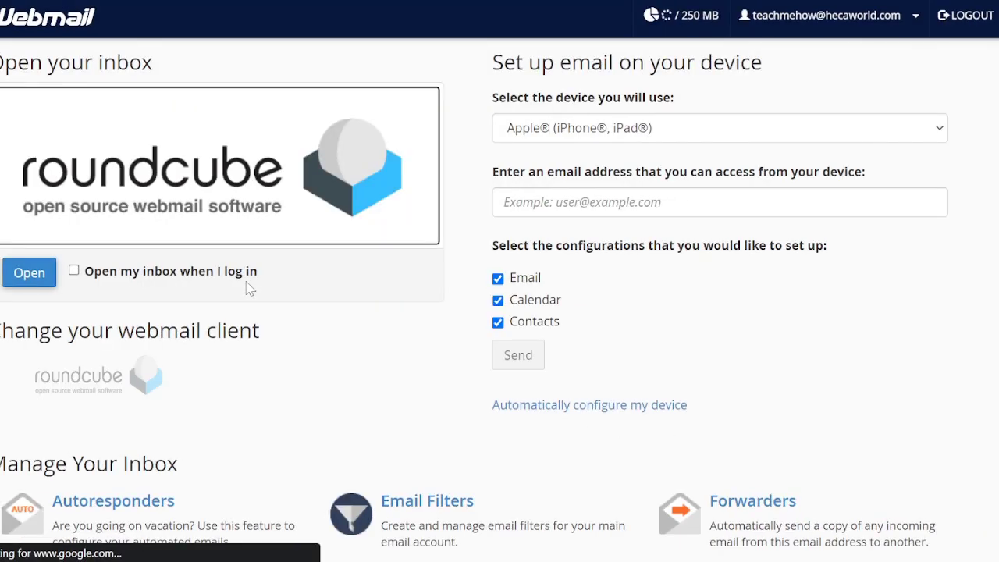
# Step: Set the inbox to open on login, open it, and open the Client configuration settings message
pyautogui.click(75, 270)
pyautogui.click(37, 278)
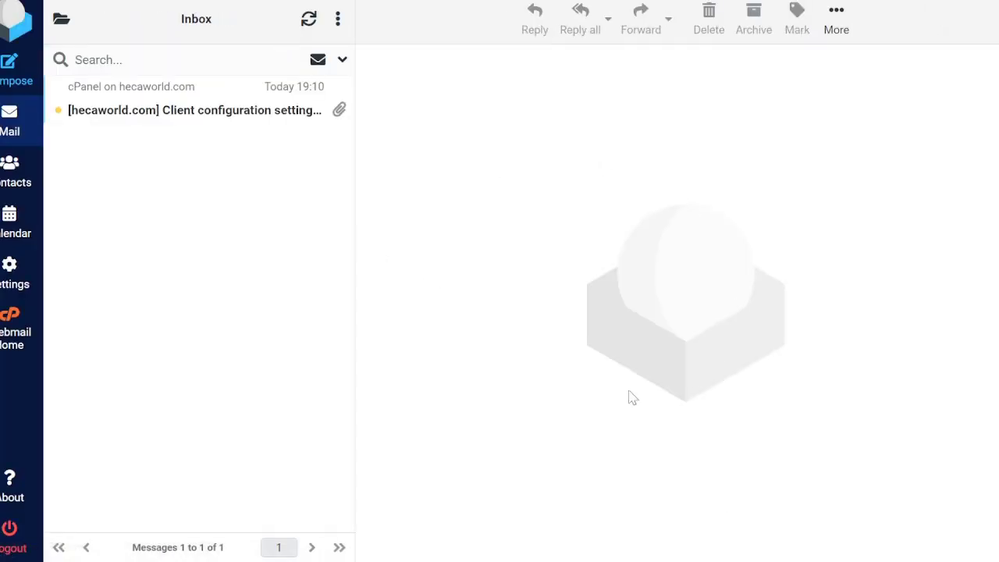
pyautogui.click(150, 110)
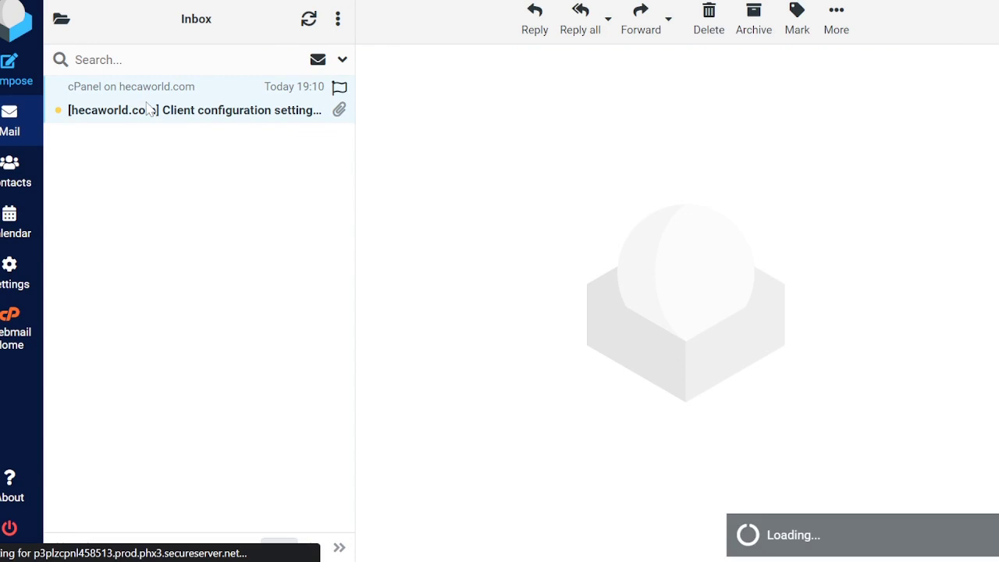
# Step: Read through the message's server settings: IMAP 993, POP3 995 and SMTP 465
pyautogui.scroll(-1, 805, 415)
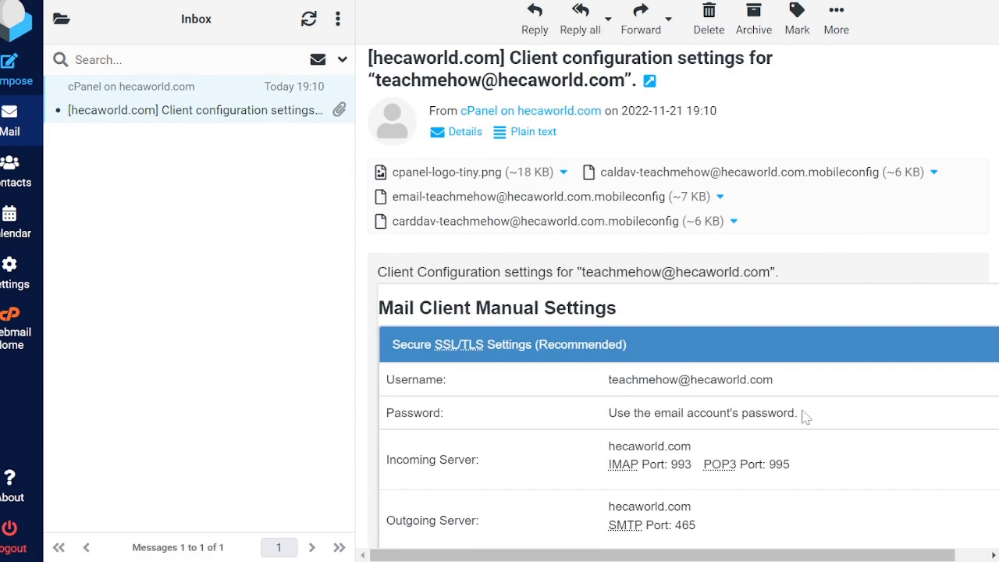
pyautogui.scroll(-1, 805, 416)
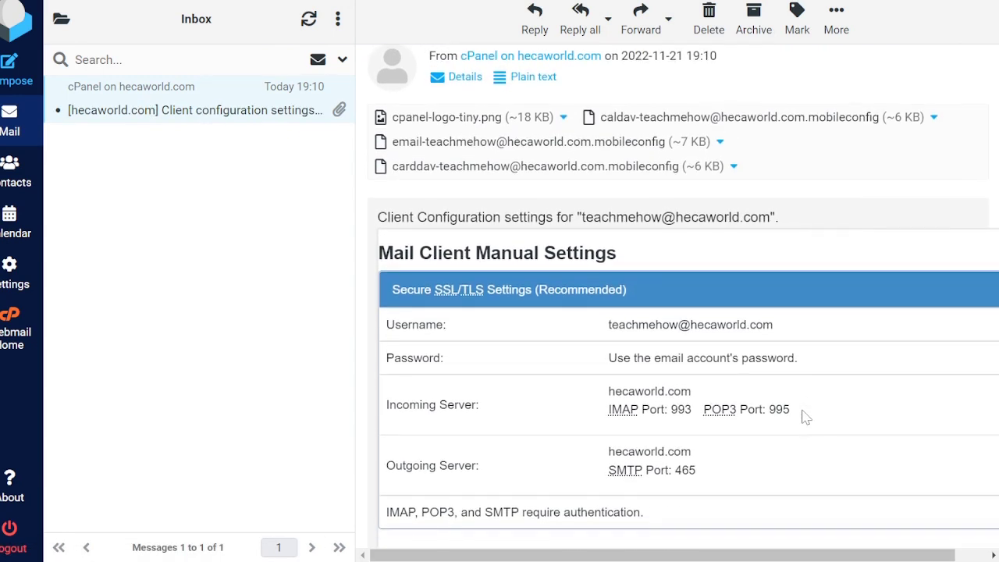
pyautogui.scroll(-1, 805, 416)
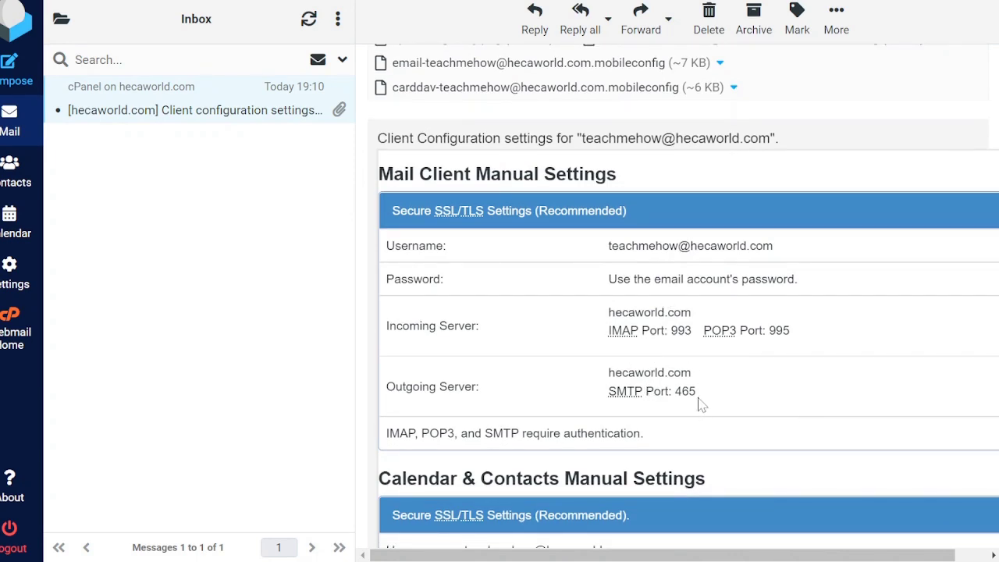
pyautogui.scroll(-5, 653, 435)
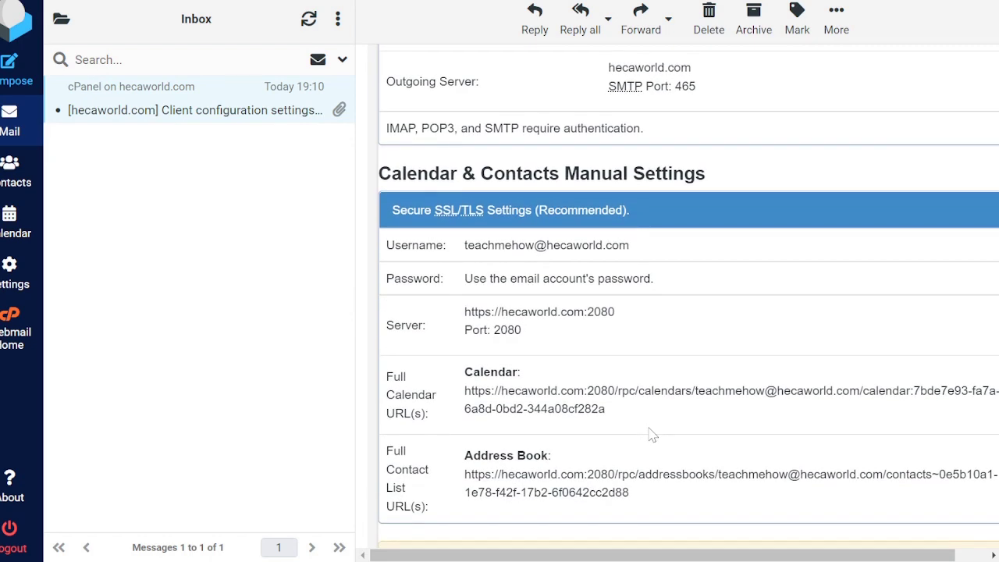
pyautogui.scroll(5, 652, 436)
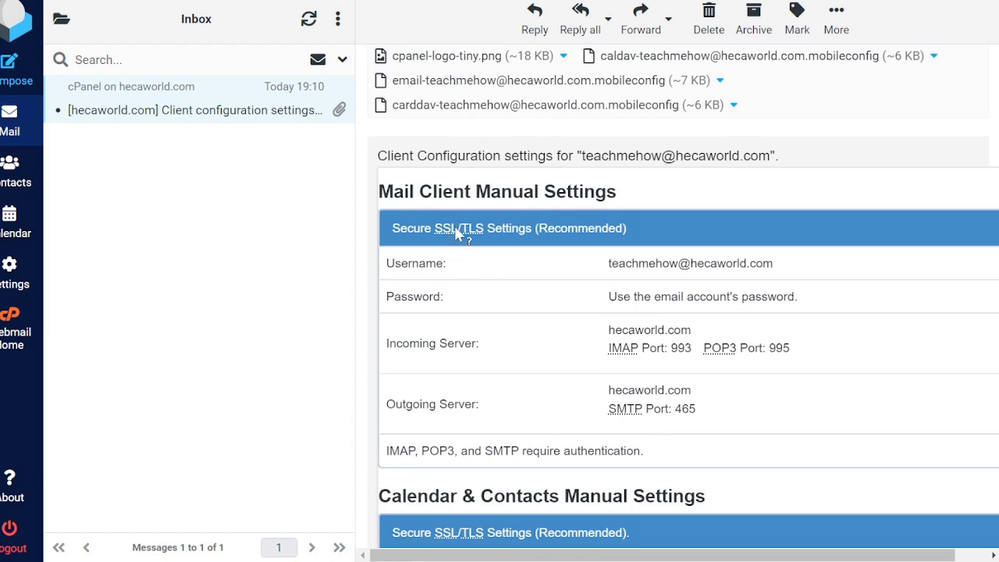
pyautogui.scroll(-2, 589, 442)
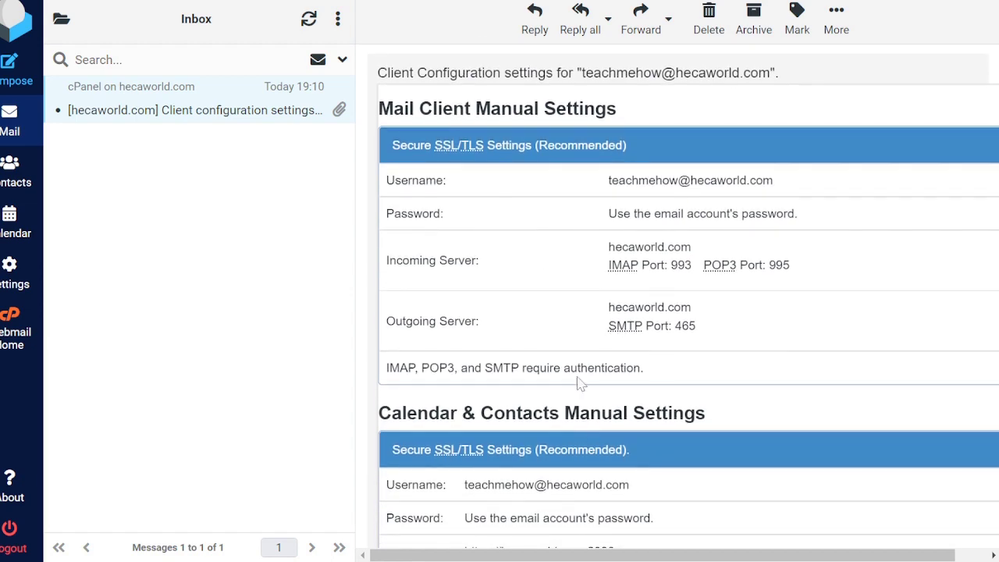
pyautogui.scroll(-2, 583, 385)
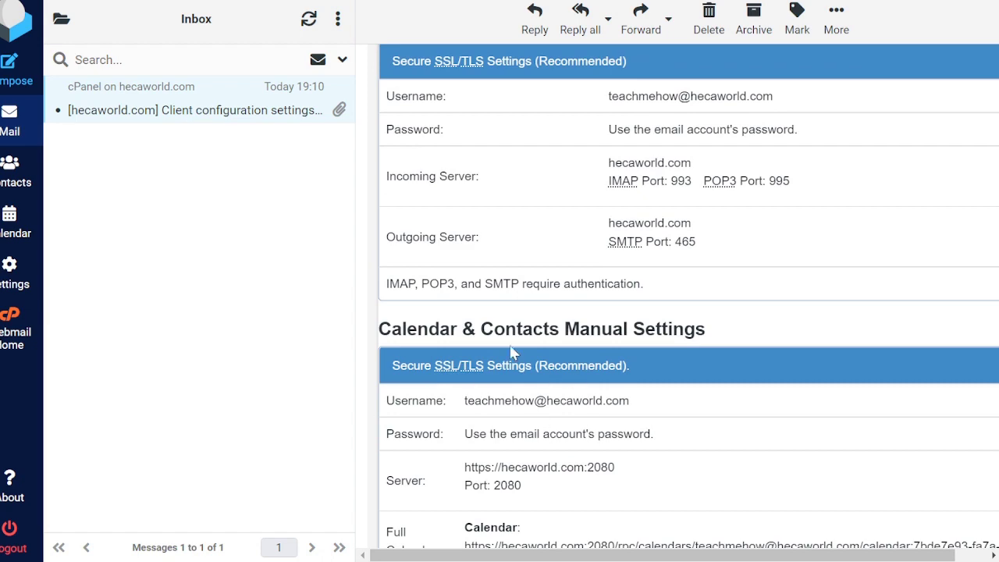
pyautogui.scroll(-2, 569, 379)
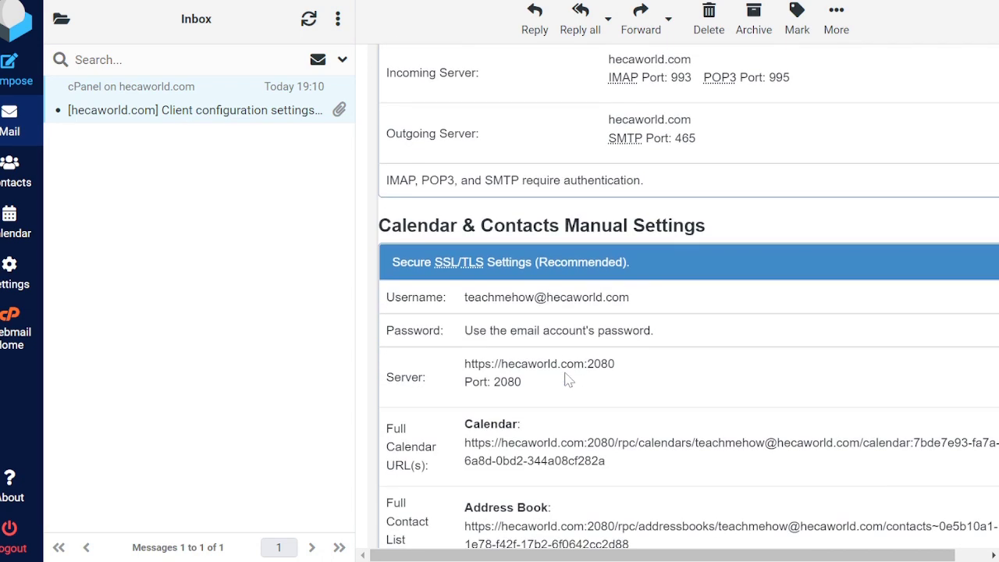
pyautogui.scroll(3, 568, 379)
pyautogui.scroll(4, 568, 379)
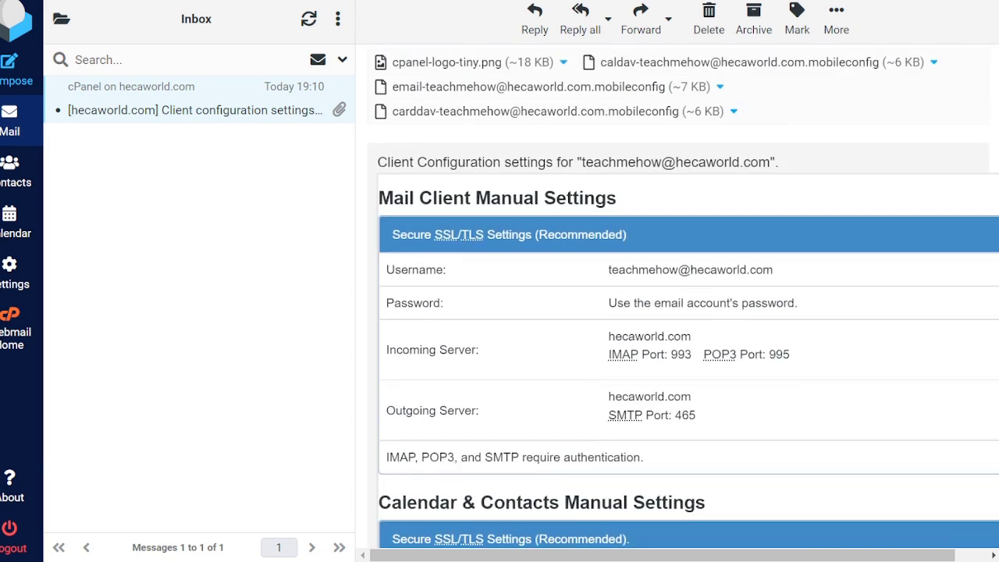
pyautogui.scroll(-8, 594, 367)
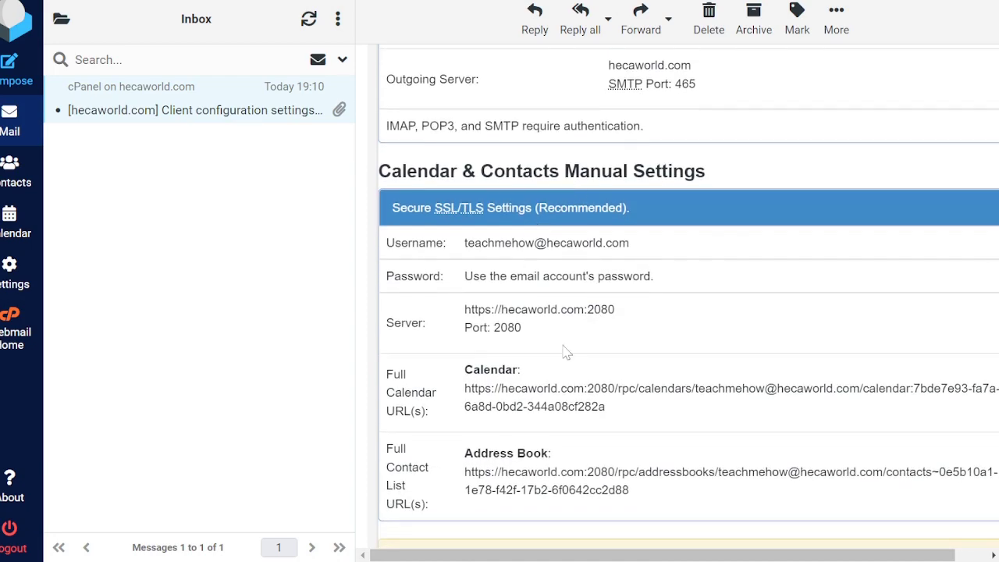
pyautogui.scroll(-1, 565, 351)
pyautogui.scroll(-5, 565, 352)
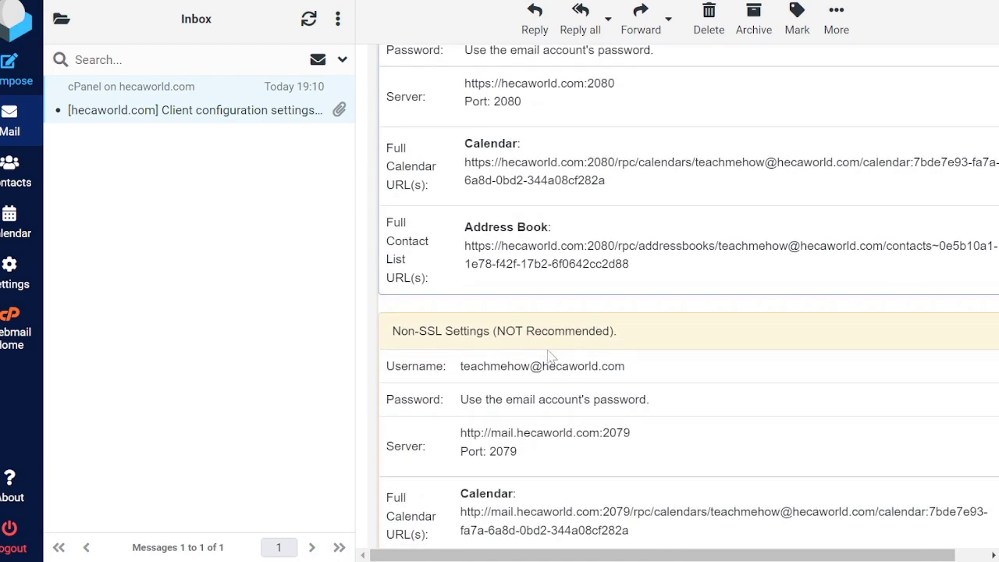
pyautogui.scroll(-8, 557, 445)
pyautogui.scroll(16, 560, 449)
pyautogui.scroll(5, 560, 449)
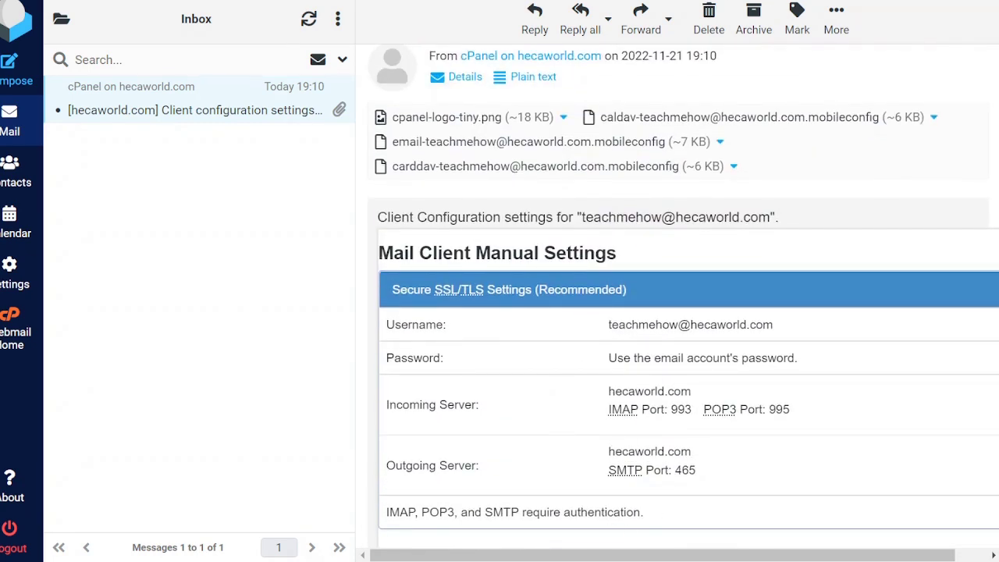
pyautogui.scroll(-3, 664, 488)
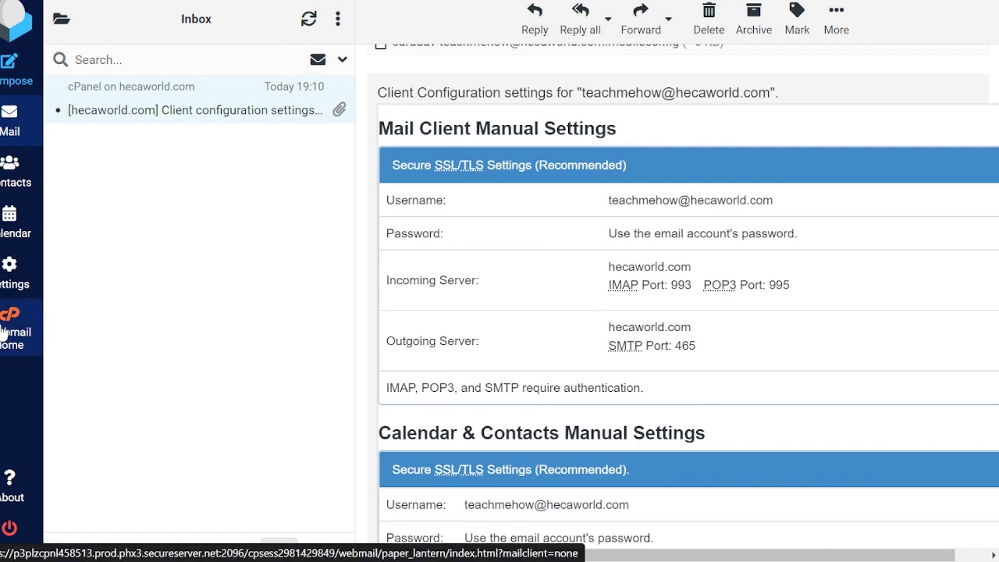
# Step: From Webmail Home, choose 'I'm not sure' as device and view the Mail Client Manual Settings with SSL/TLS ports
pyautogui.click(3, 332)
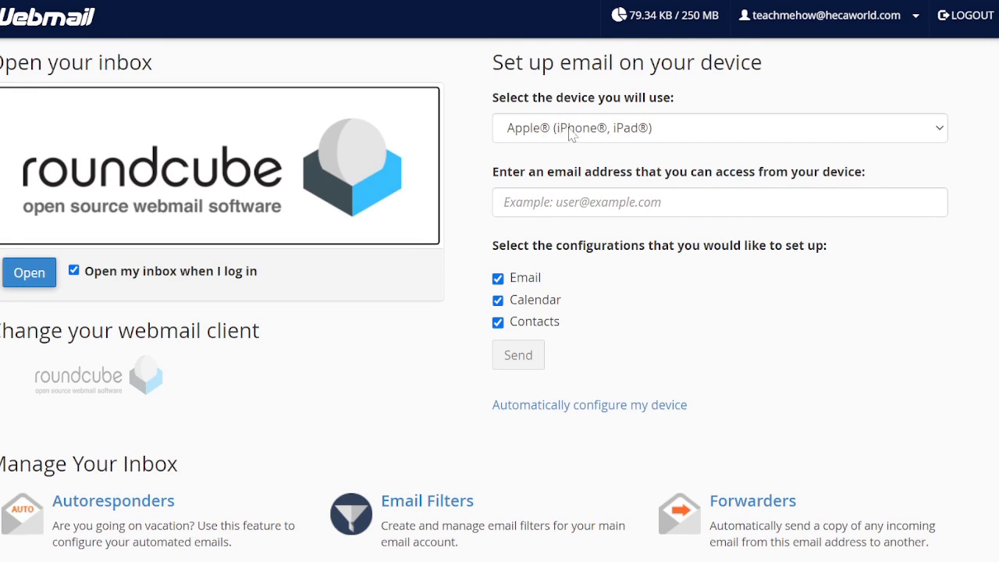
pyautogui.click(606, 128)
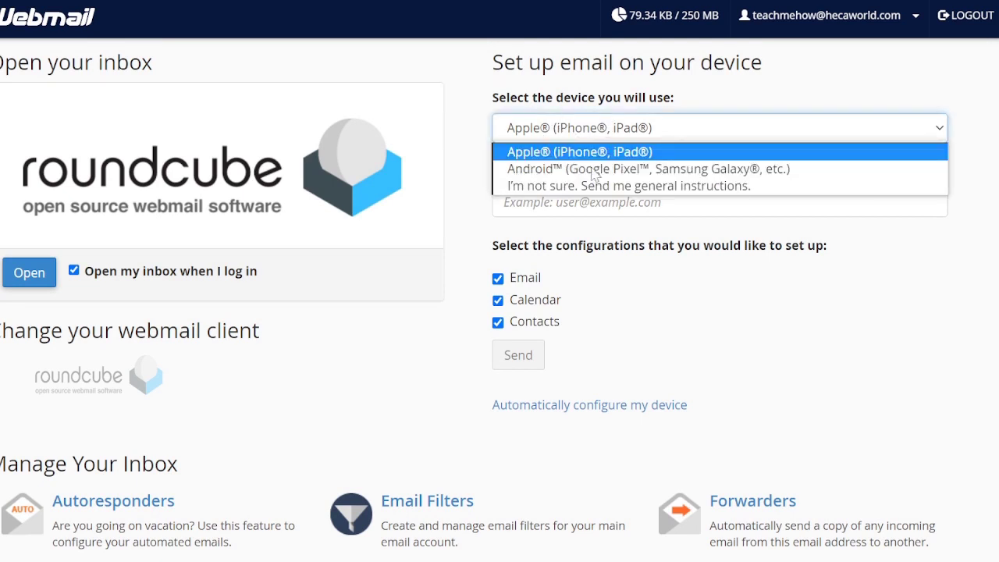
pyautogui.click(545, 189)
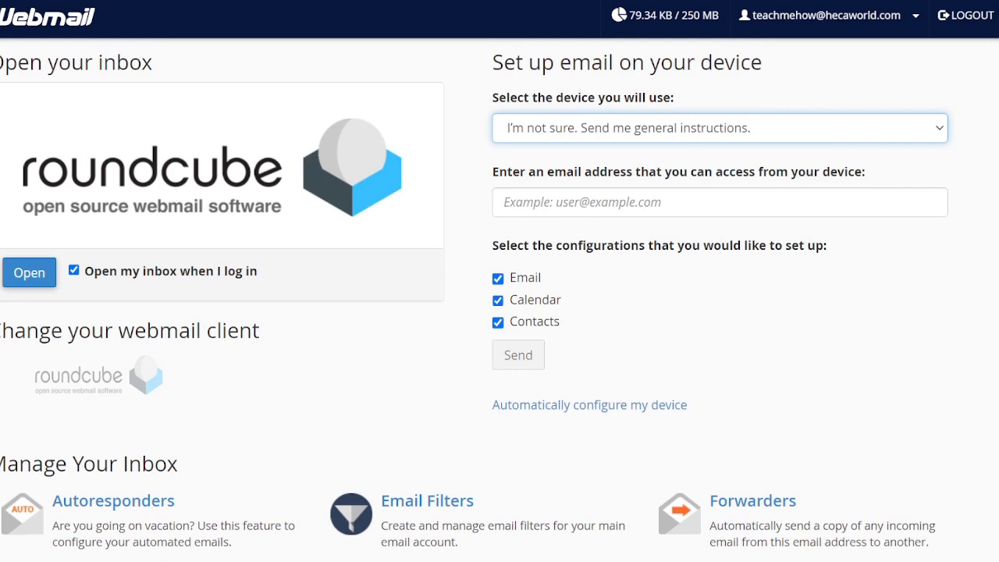
pyautogui.click(504, 201)
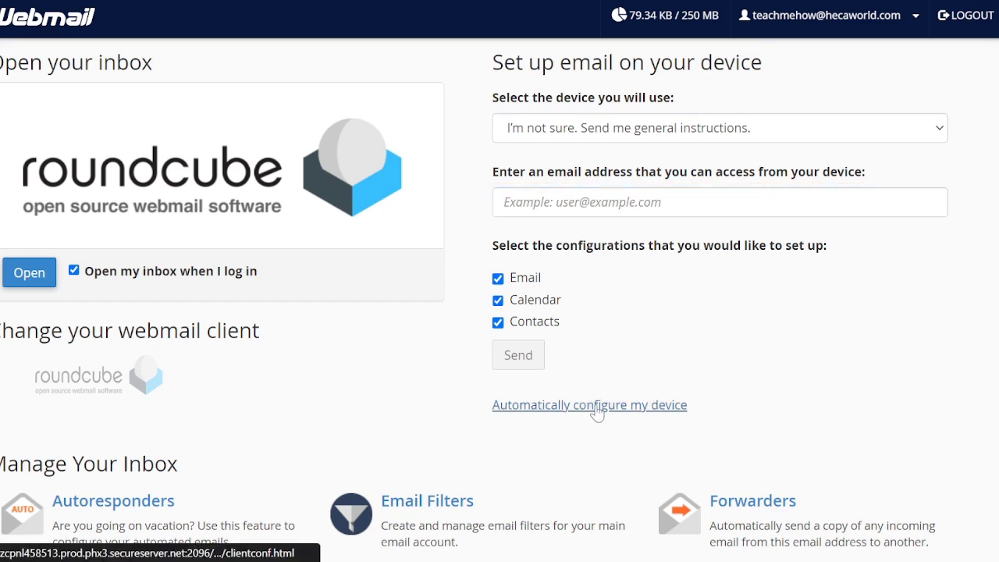
pyautogui.click(597, 407)
pyautogui.scroll(-5, 598, 413)
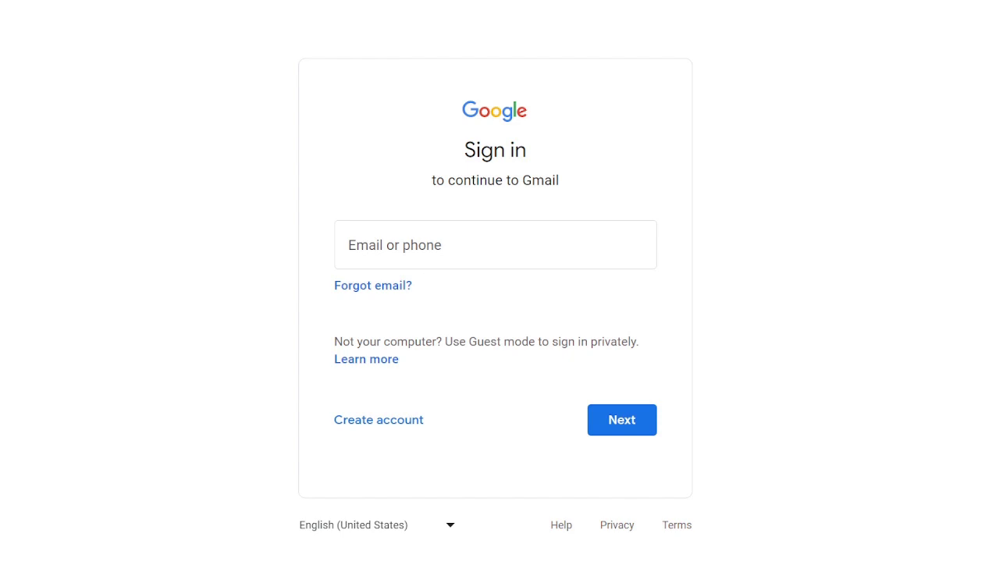
# Step: Start a personal Google account with first name Teachme and last name How
pyautogui.click(375, 428)
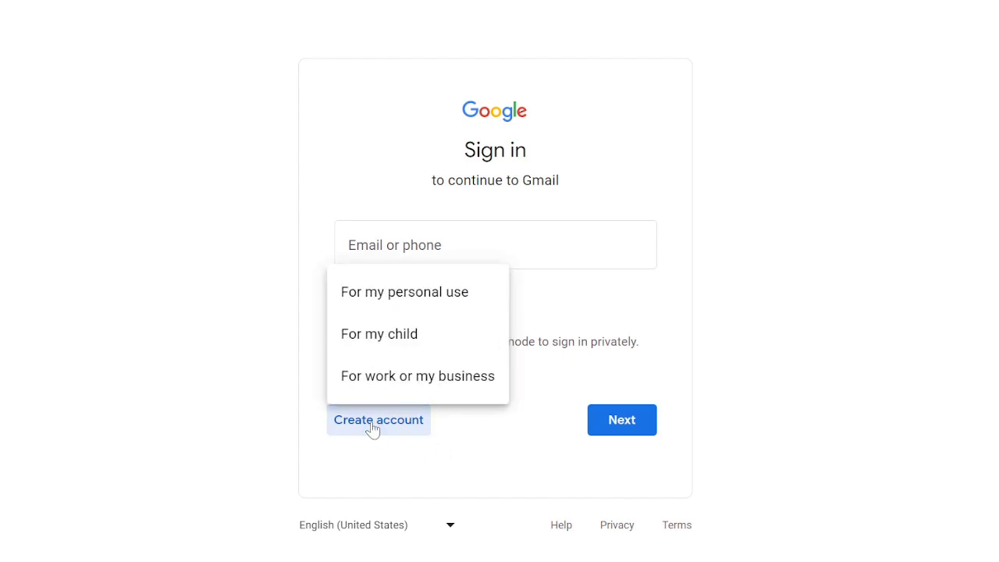
pyautogui.click(390, 292)
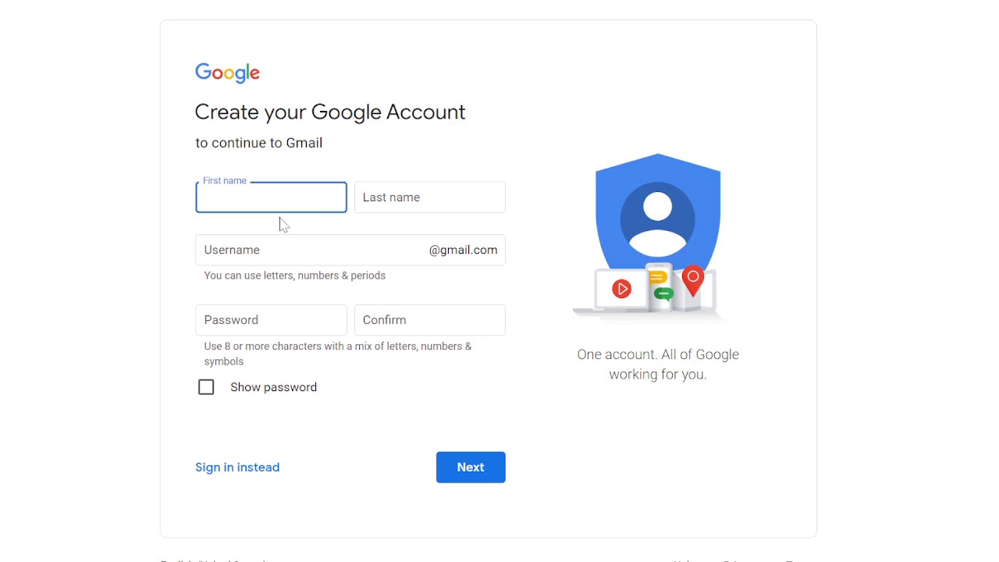
pyautogui.press('Tab')
pyautogui.press('BackSpace')
pyautogui.press('BackSpace')
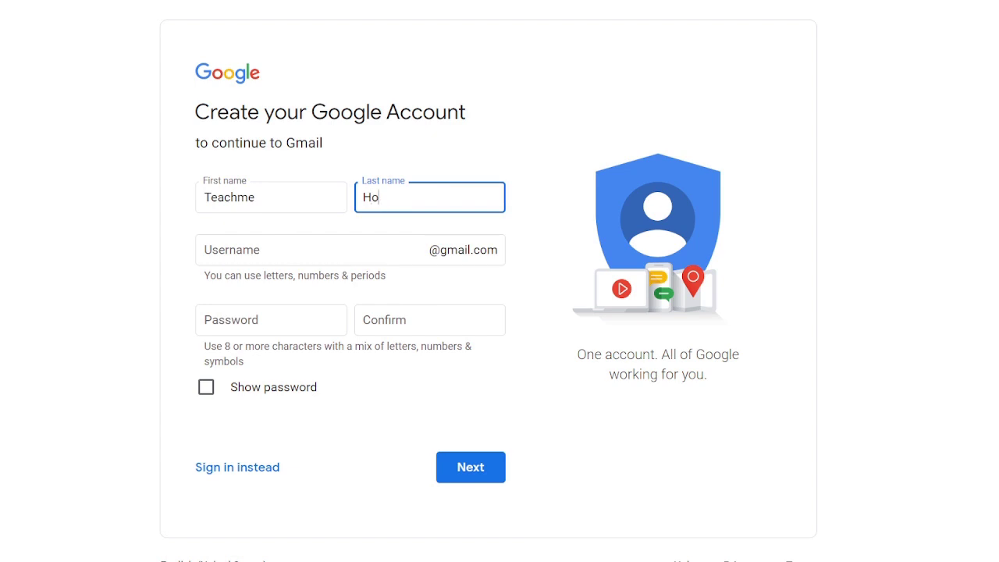
pyautogui.press('Tab')
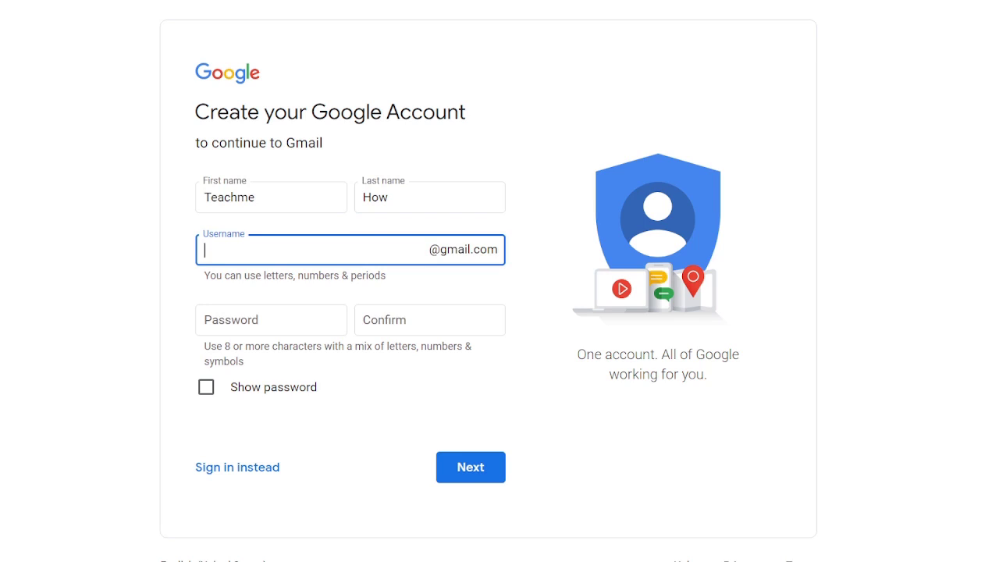
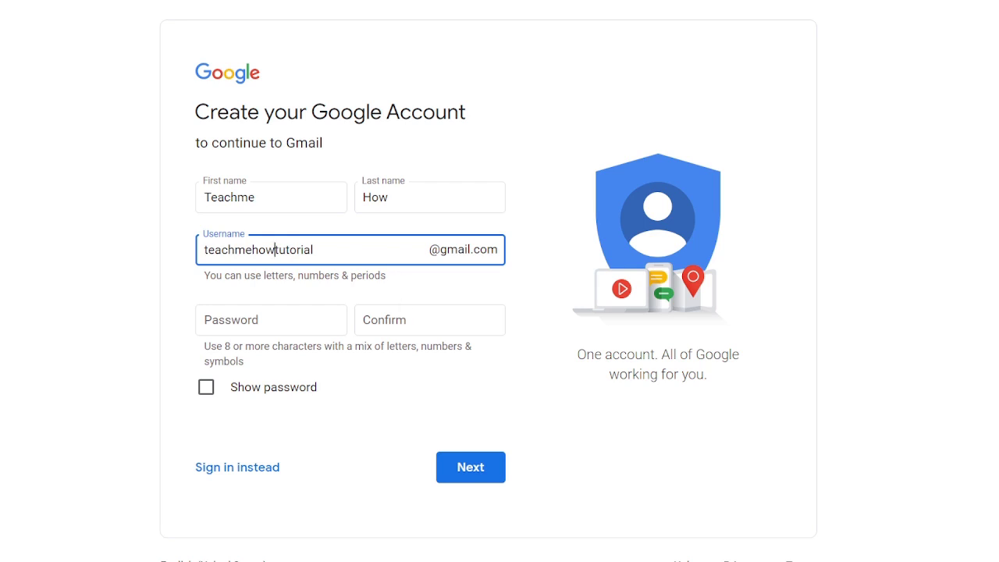
pyautogui.press('Tab')
pyautogui.hotkey('ctrl', 'v')
pyautogui.press('Tab')
pyautogui.hotkey('ctrl', 'v')
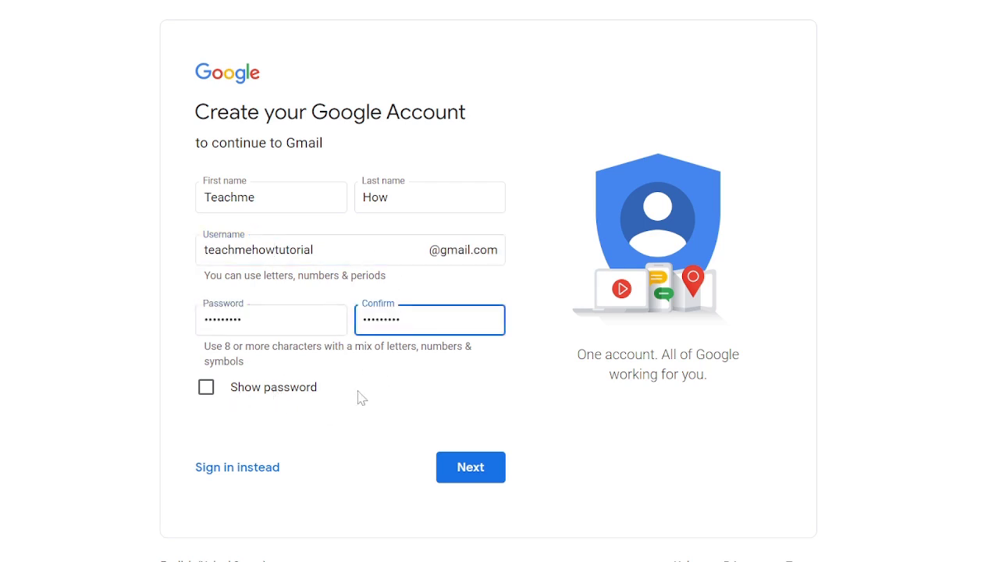
pyautogui.click(473, 469)
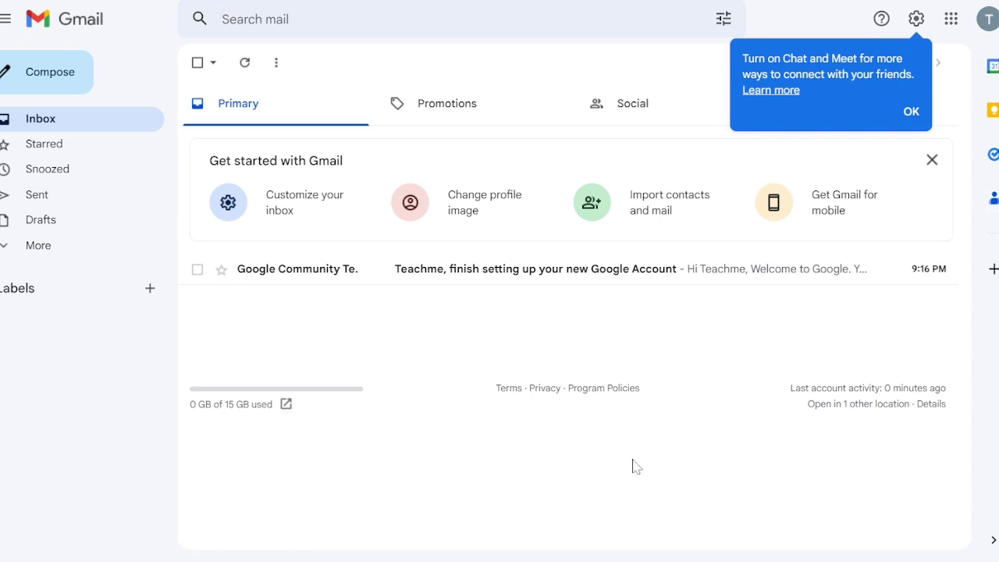
# Step: Glance at the Google welcome email, then go to Settings > Accounts and Import
pyautogui.click(488, 275)
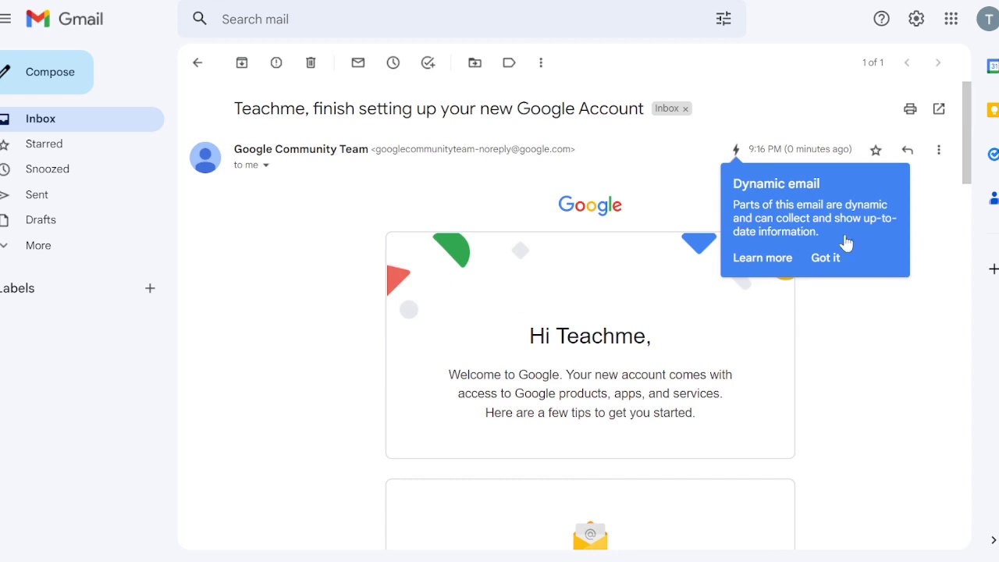
pyautogui.click(826, 260)
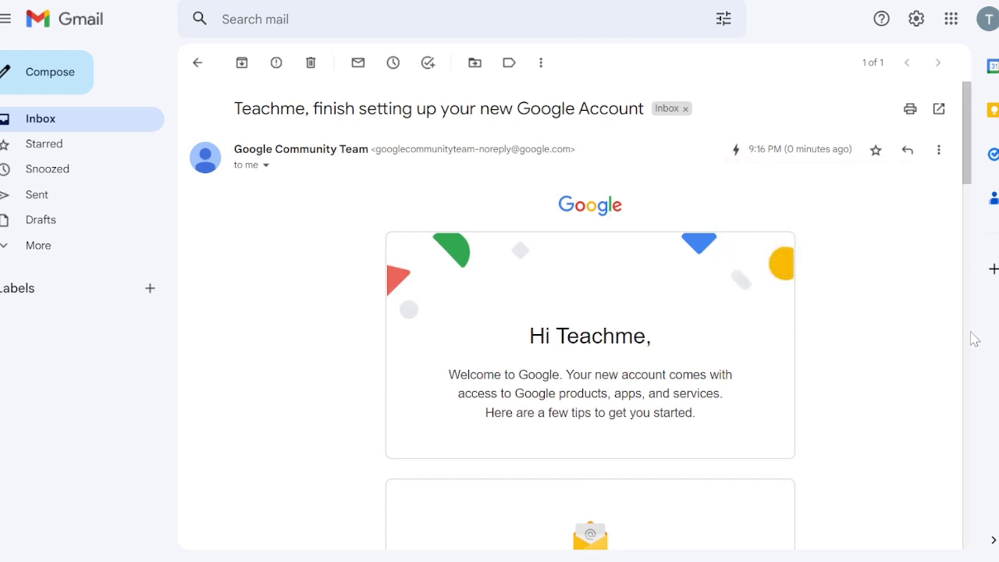
pyautogui.hotkey('alt', 'Left')
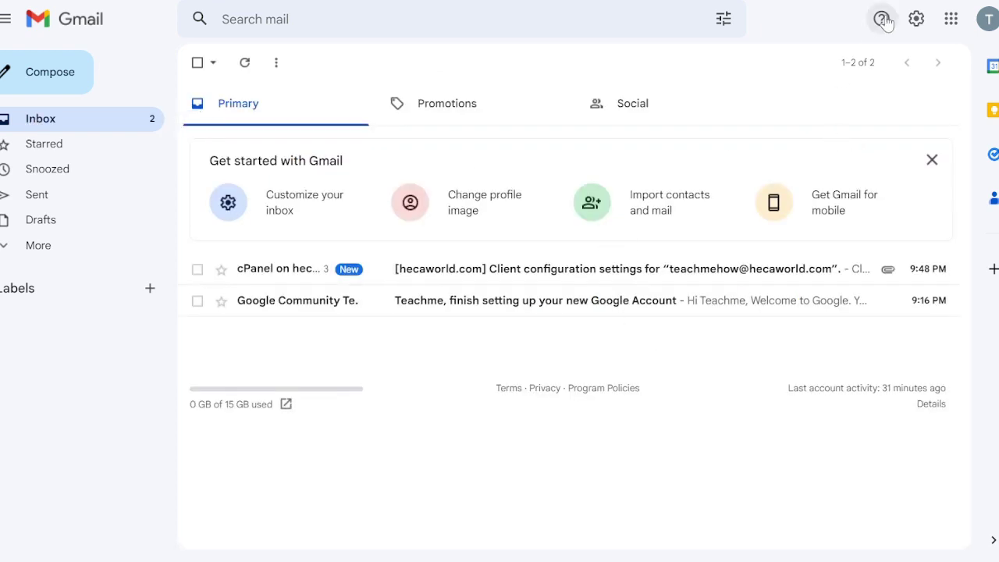
pyautogui.click(918, 22)
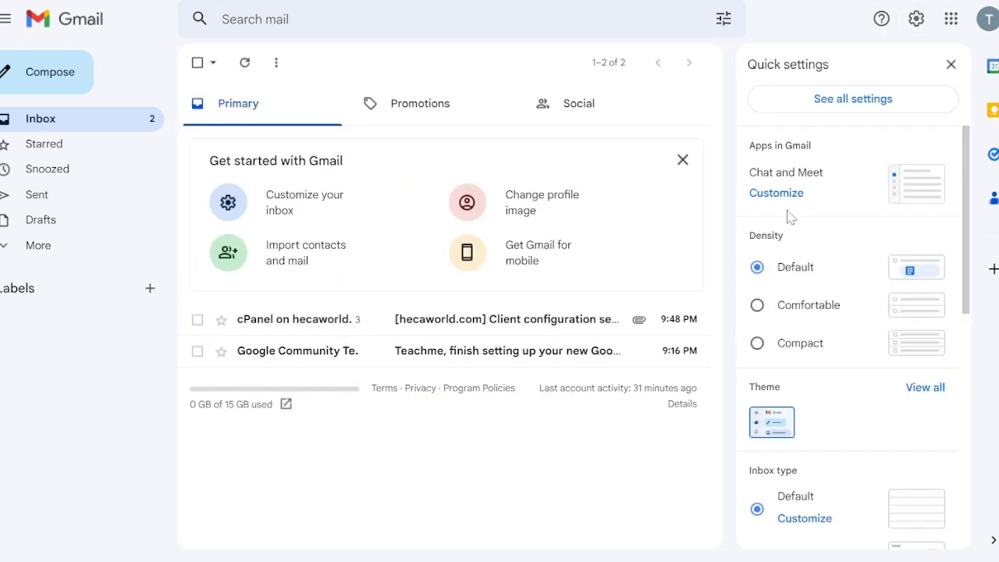
pyautogui.click(855, 108)
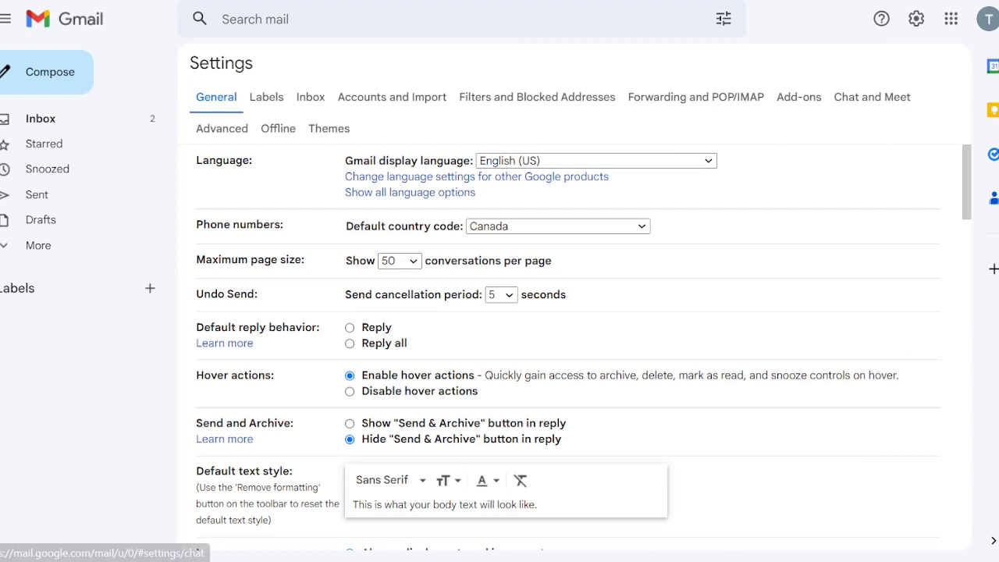
pyautogui.click(415, 97)
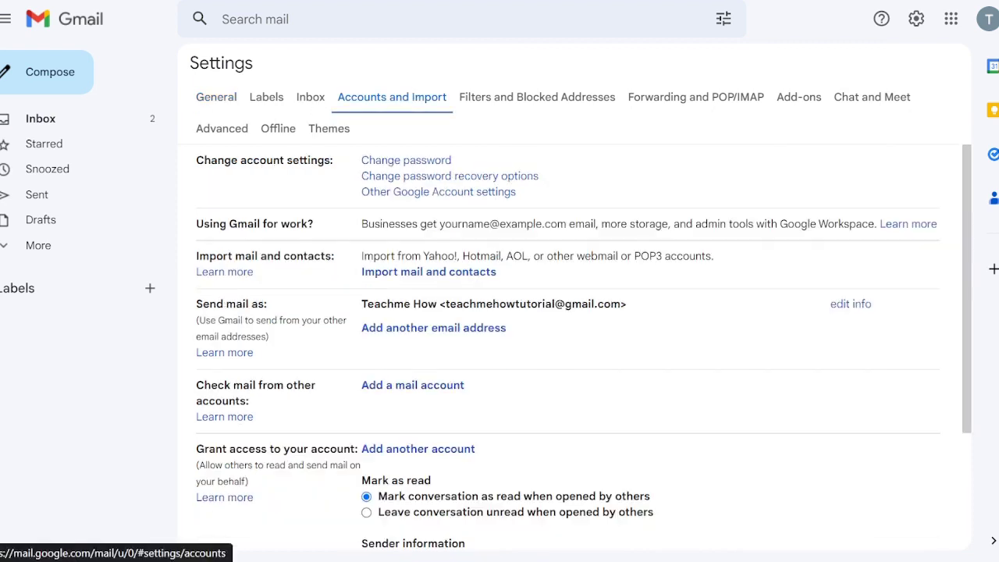
pyautogui.scroll(-3, 551, 277)
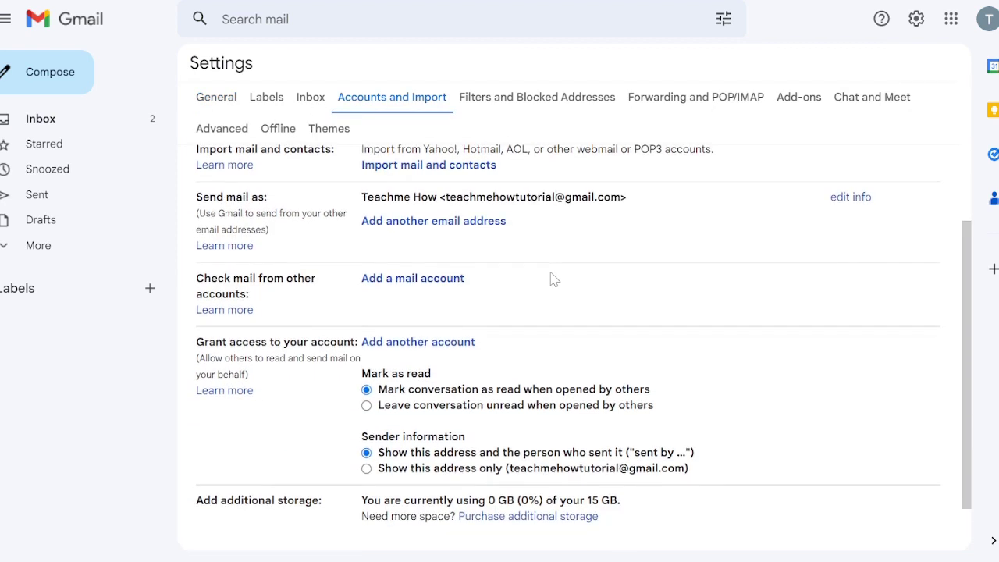
# Step: Add the hecaworld.com address as a mail account to check, importing via POP3
pyautogui.click(439, 280)
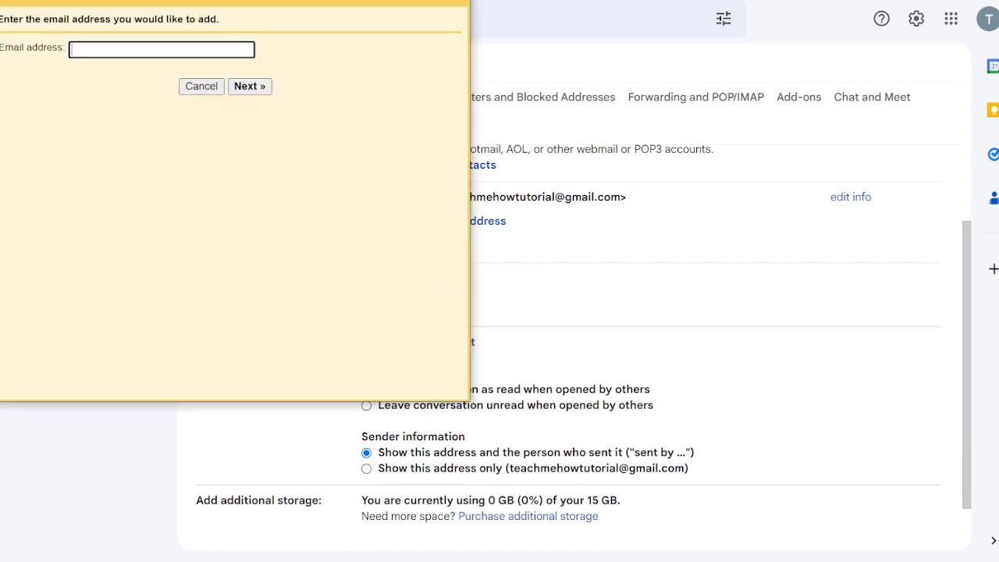
pyautogui.hotkey('ctrl', 'v')
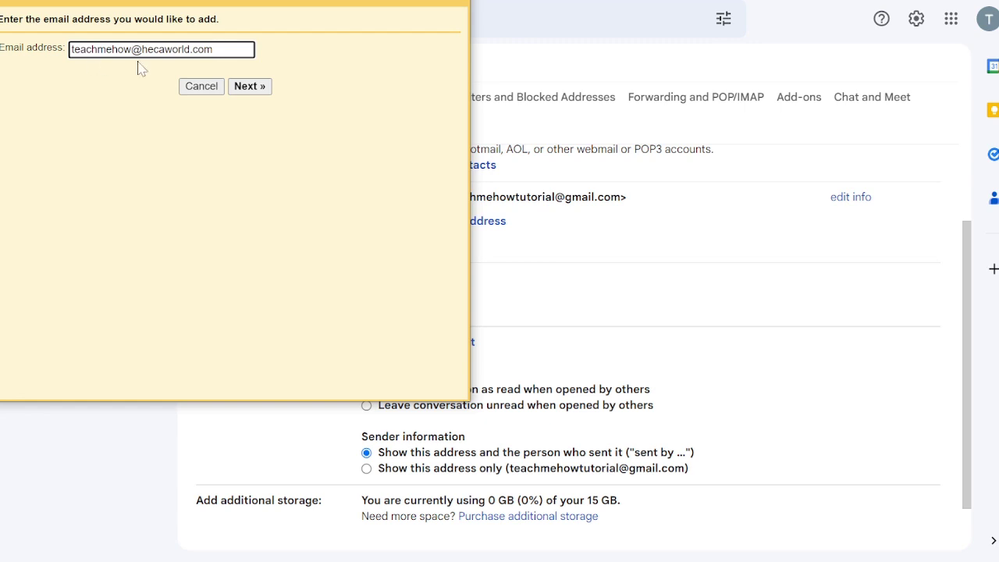
pyautogui.click(252, 90)
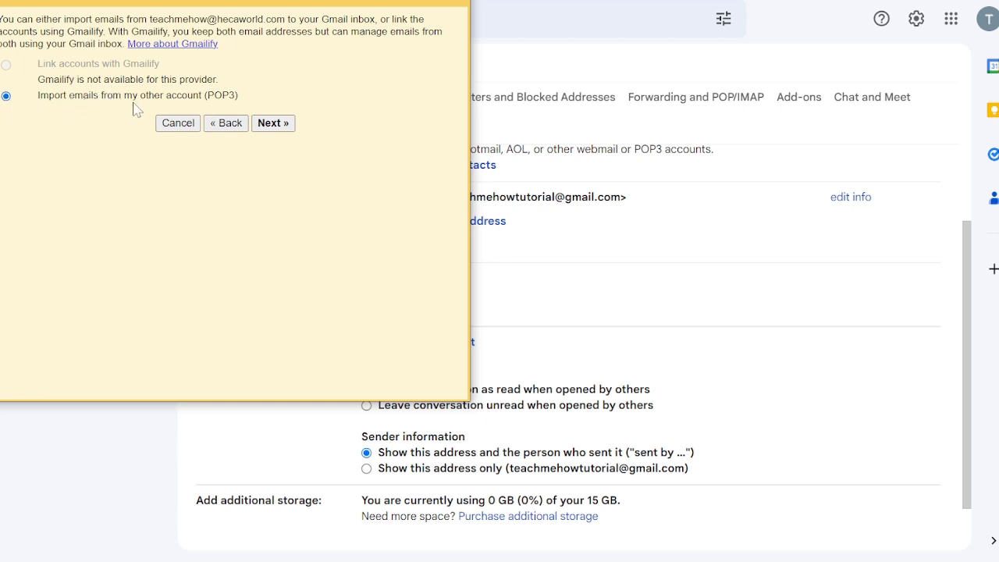
pyautogui.click(273, 124)
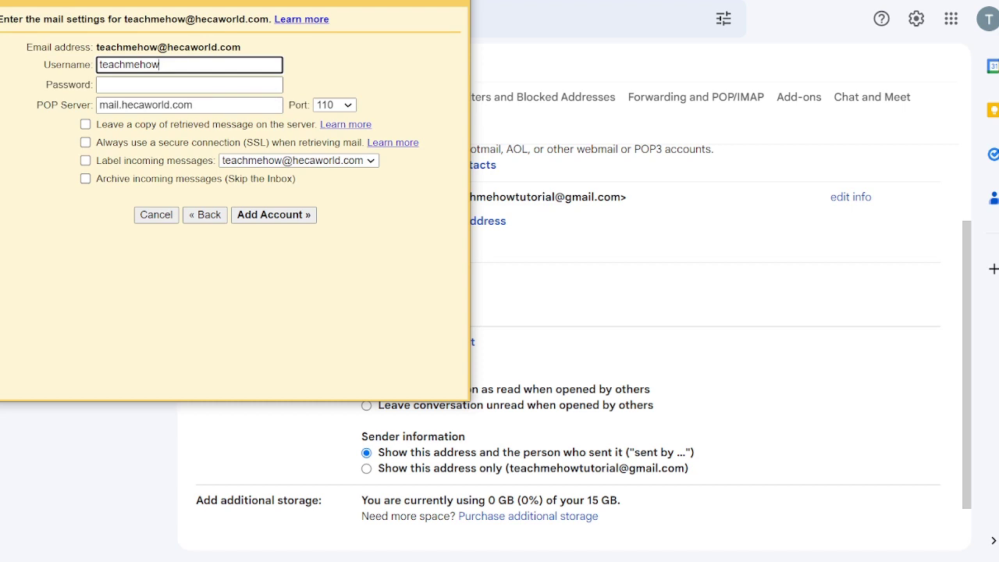
# Step: Enter the full address as username, the password, POP server hecaworld.com and port 995
pyautogui.hotkey('ctrl', 'a')
pyautogui.hotkey('ctrl', 'v')
pyautogui.click(189, 84)
pyautogui.write('••••')
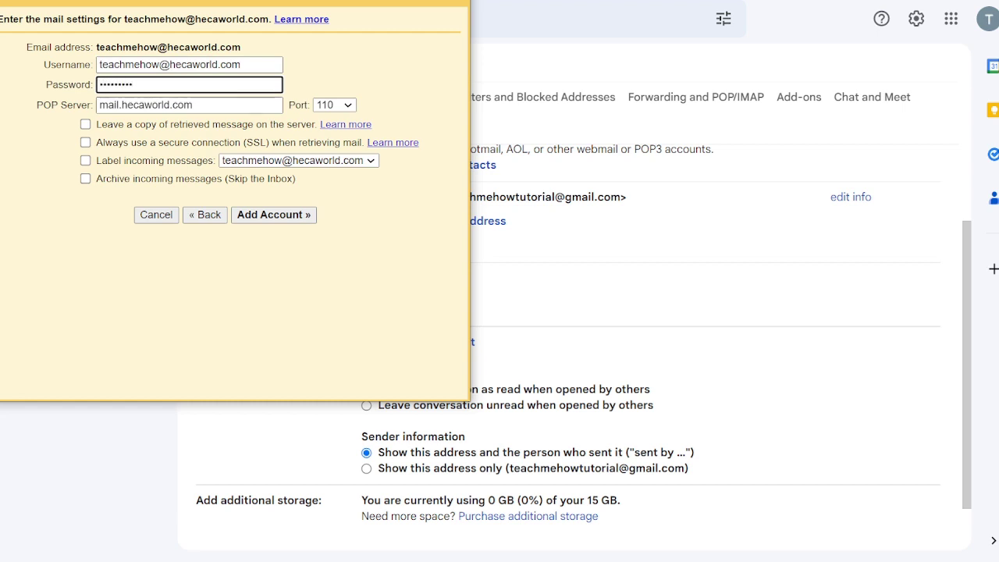
pyautogui.click(121, 104)
pyautogui.press('Delete')
pyautogui.press('BackSpace')
pyautogui.press('BackSpace')
pyautogui.press('BackSpace')
pyautogui.press('BackSpace')
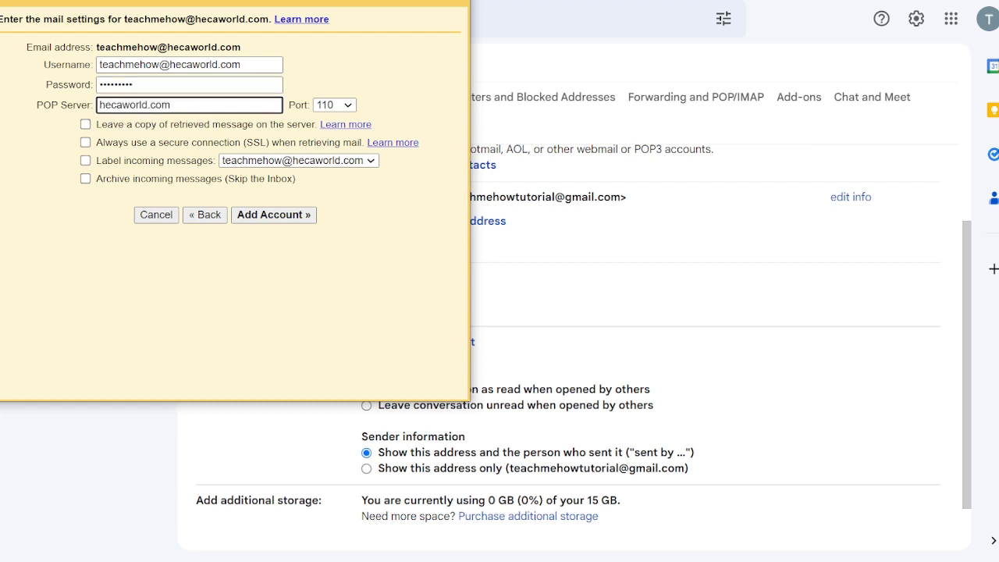
pyautogui.click(347, 106)
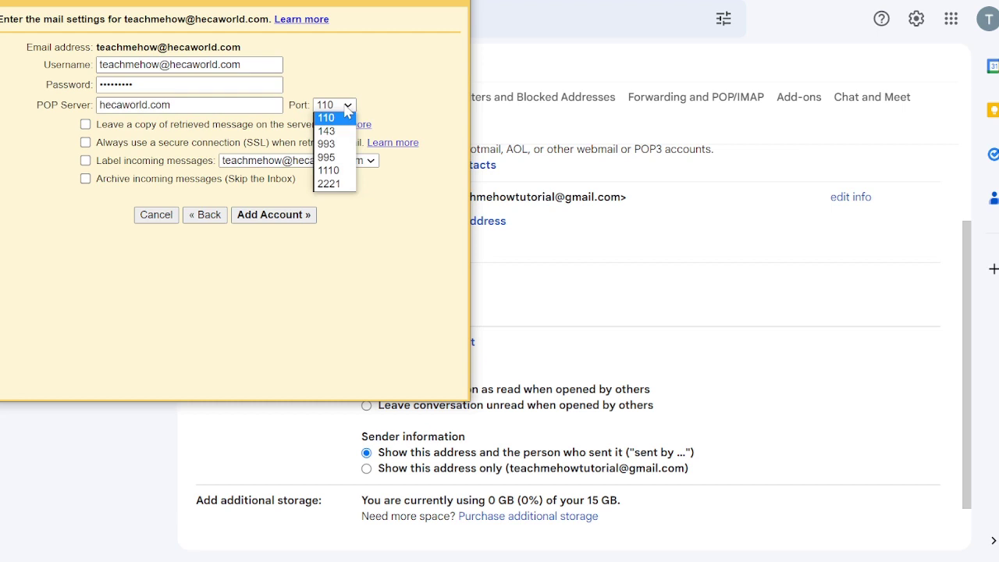
pyautogui.click(328, 157)
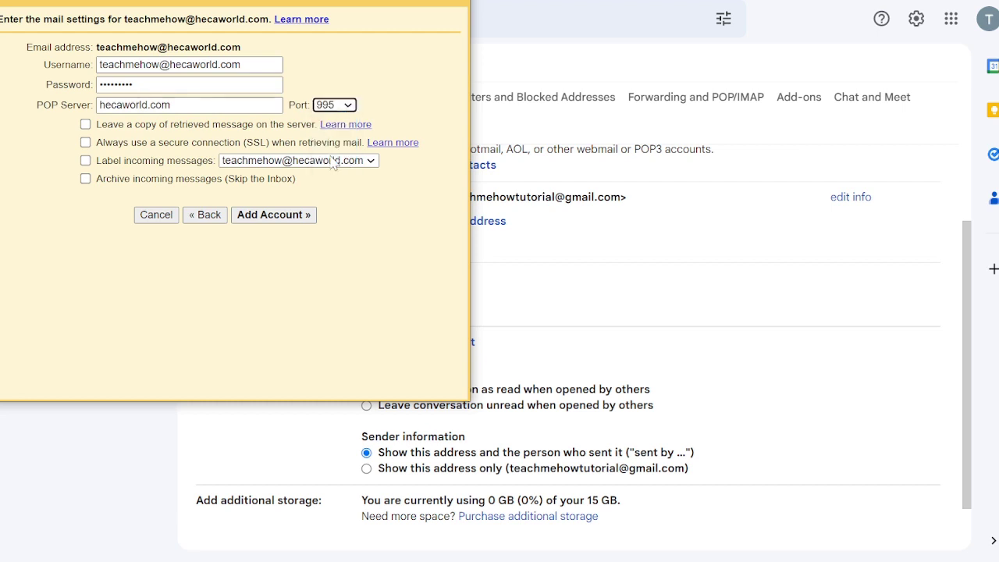
# Step: Tick keep copies, SSL, labelling and archiving, with new label 'Teach me how'
pyautogui.click(85, 125)
pyautogui.click(85, 142)
pyautogui.click(86, 160)
pyautogui.click(86, 179)
pyautogui.click(375, 161)
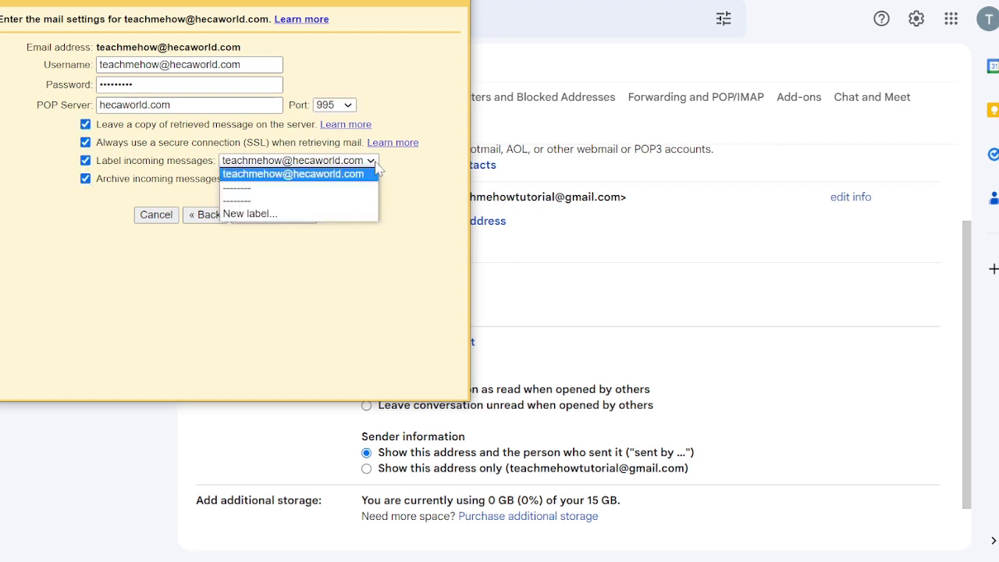
pyautogui.click(280, 215)
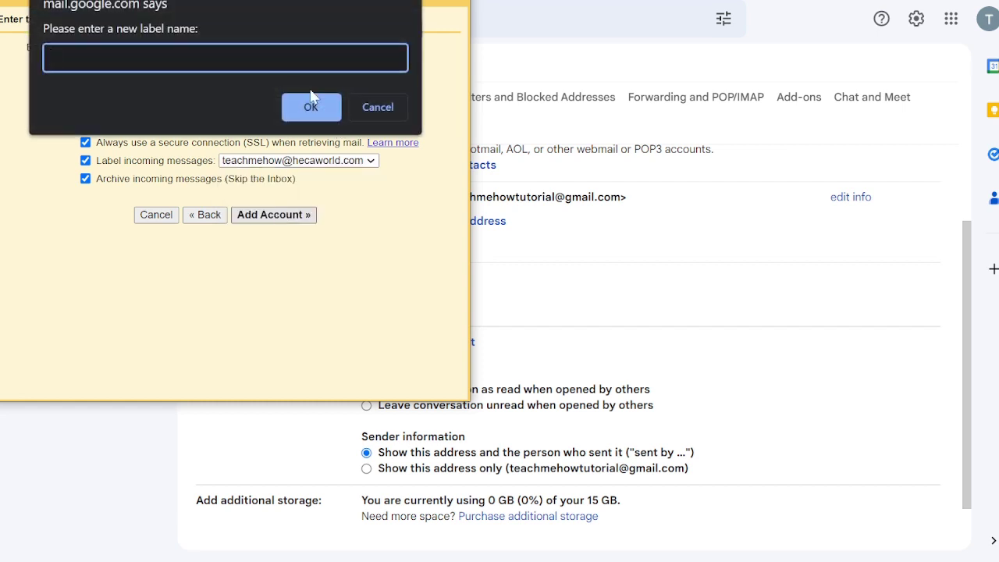
pyautogui.write('Ta')
pyautogui.write('ach me how')
pyautogui.click(320, 110)
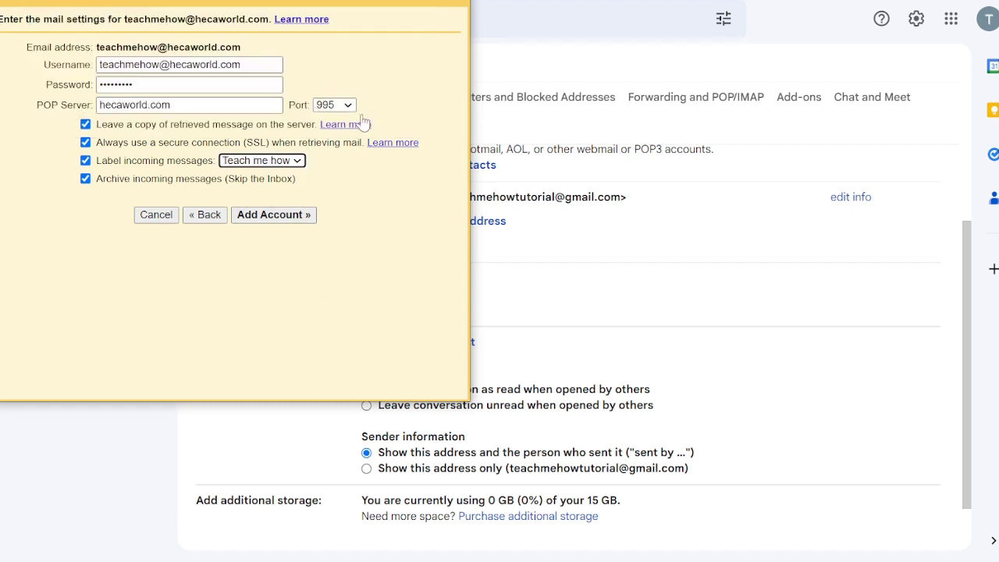
# Step: Check the config email's username, server hecaworld.com and POP3 port 995 against the Gmail form
pyautogui.moveTo(274, 0); pyautogui.dragTo(627, 41)
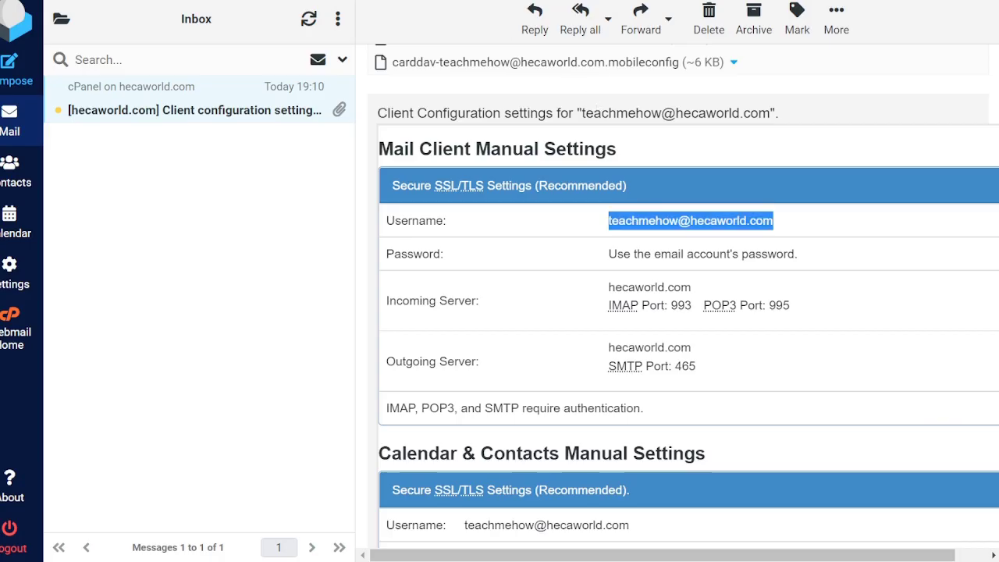
pyautogui.moveTo(795, 306); pyautogui.dragTo(767, 305)
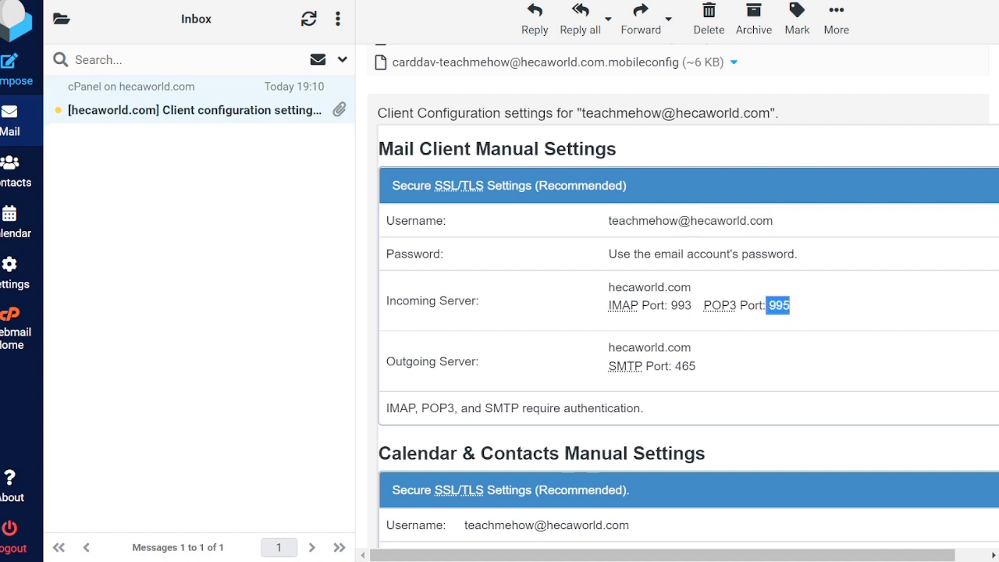
pyautogui.moveTo(694, 288); pyautogui.dragTo(608, 288)
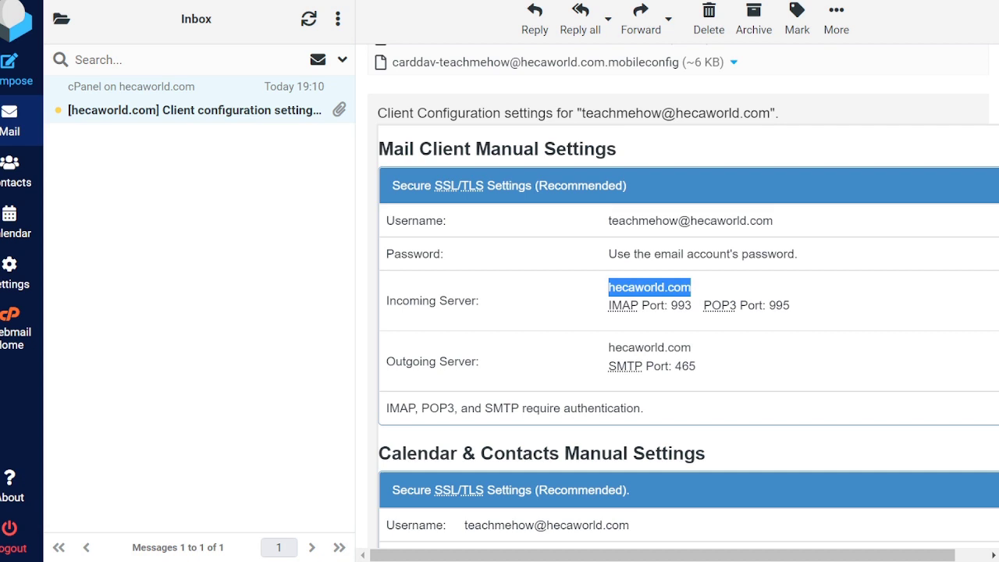
pyautogui.moveTo(774, 221); pyautogui.dragTo(608, 221)
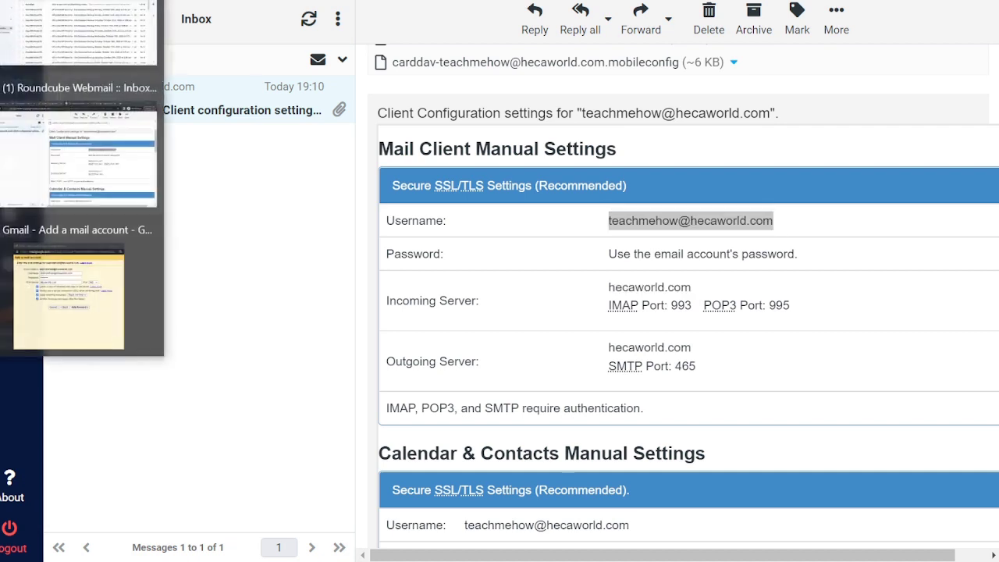
pyautogui.click(47, 306)
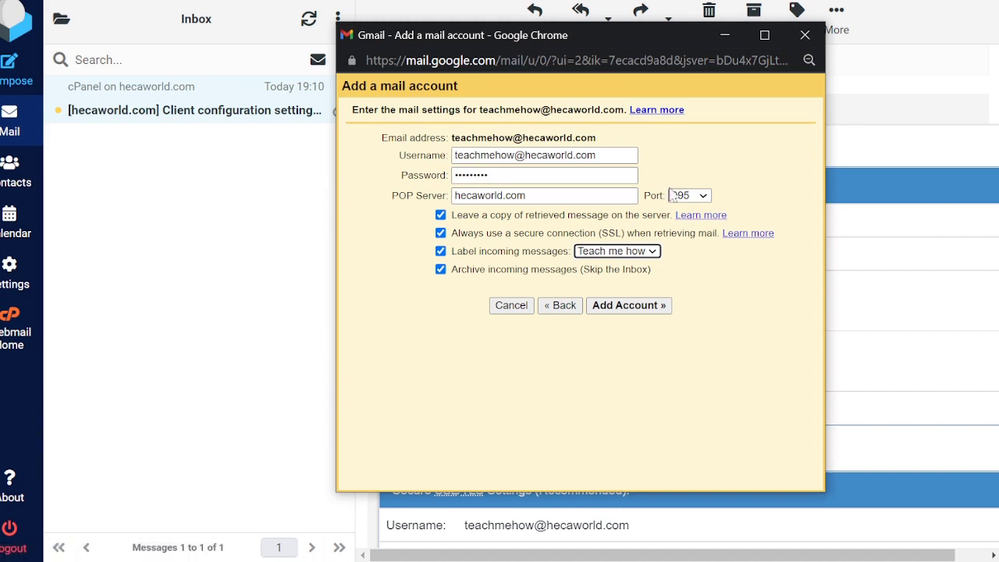
# Step: Add the POP3 account and choose to also send mail as the hecaworld.com address
pyautogui.click(645, 310)
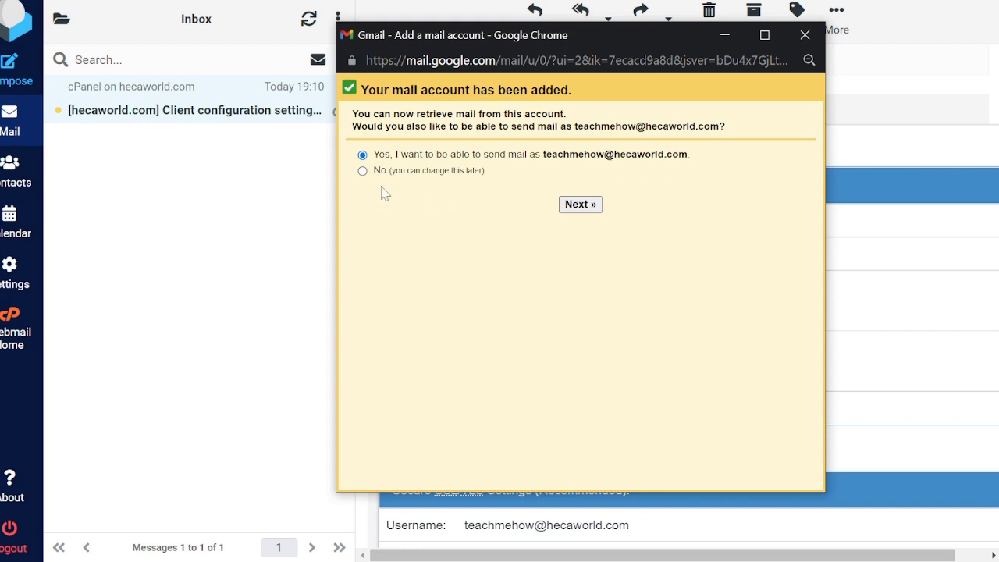
pyautogui.click(580, 205)
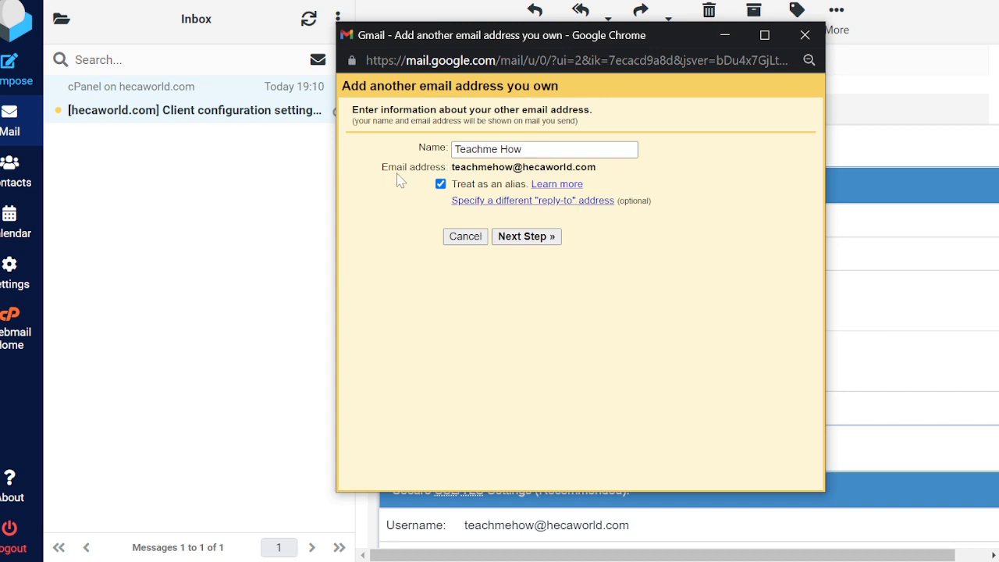
# Step: Keep the sender name with Treat as an alias and proceed to the SMTP settings
pyautogui.click(523, 243)
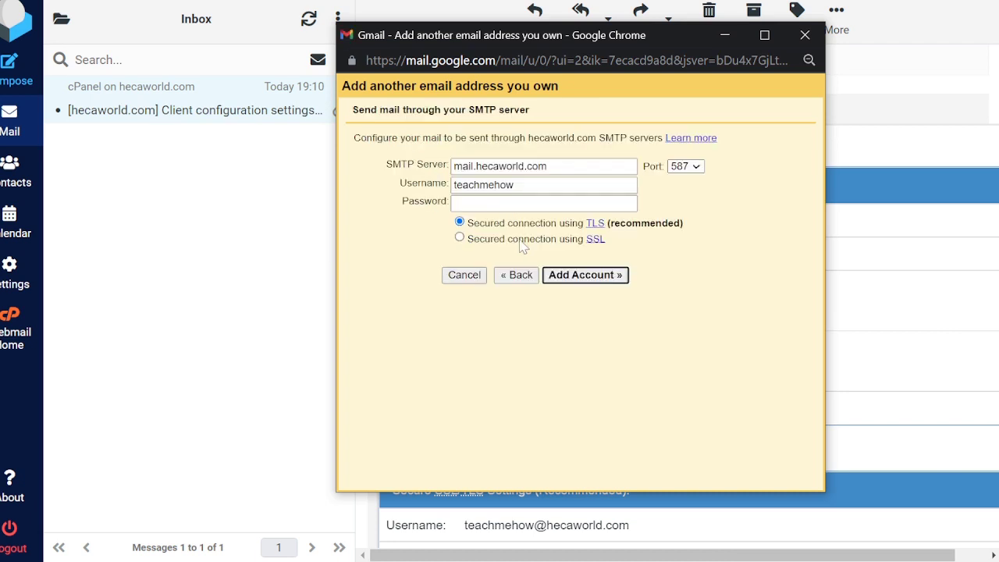
pyautogui.click(544, 203)
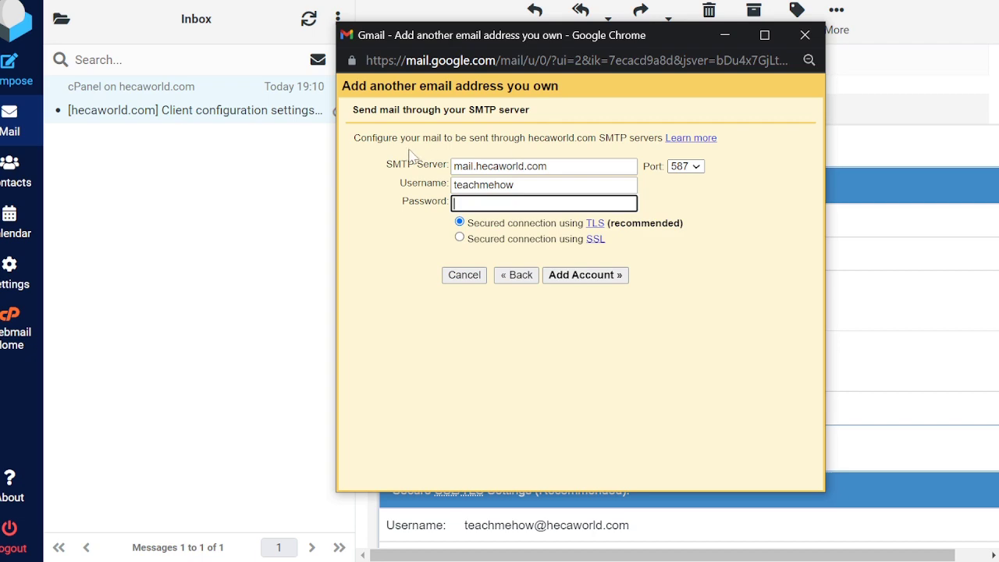
pyautogui.moveTo(669, 34); pyautogui.dragTo(223, 57)
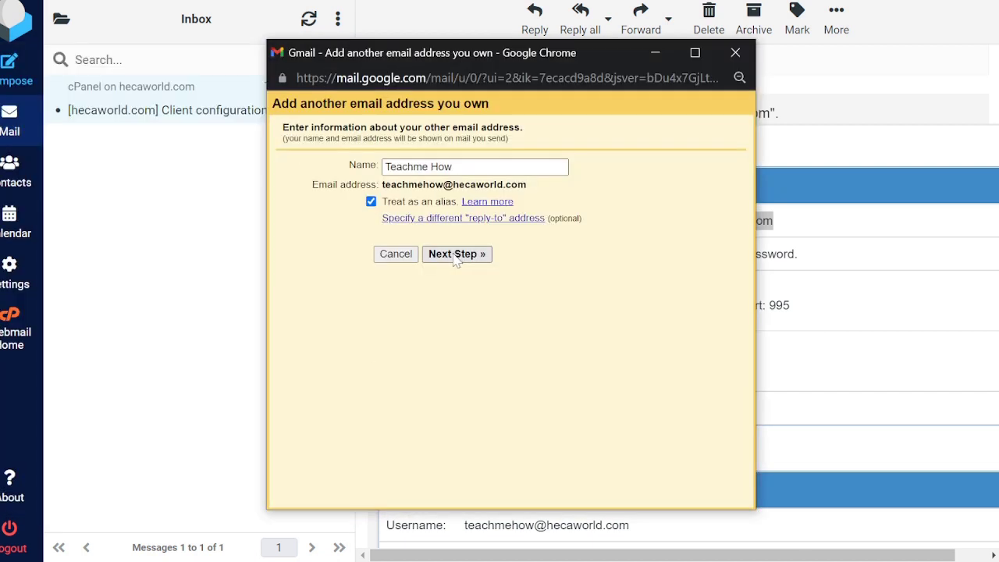
pyautogui.click(456, 255)
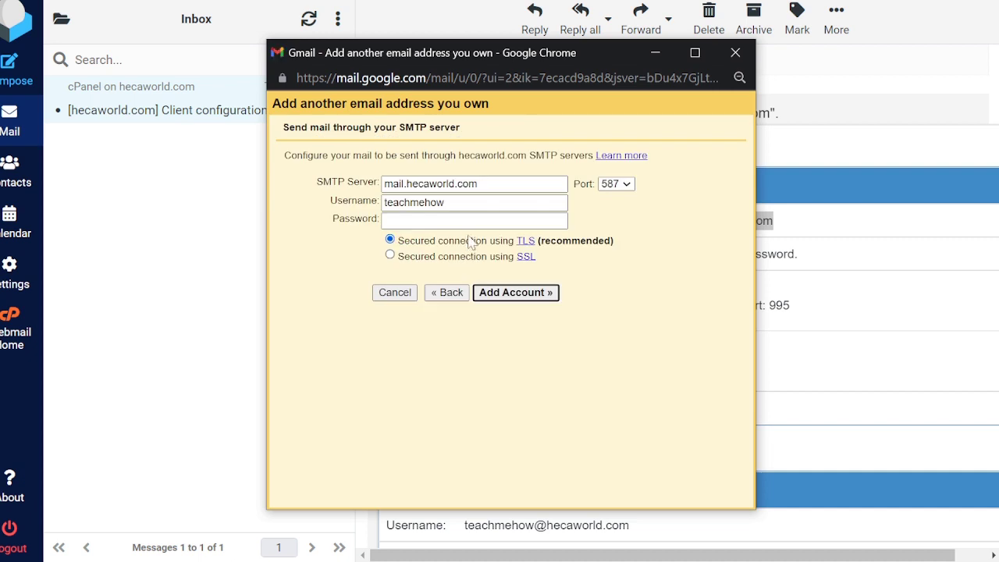
pyautogui.click(444, 202)
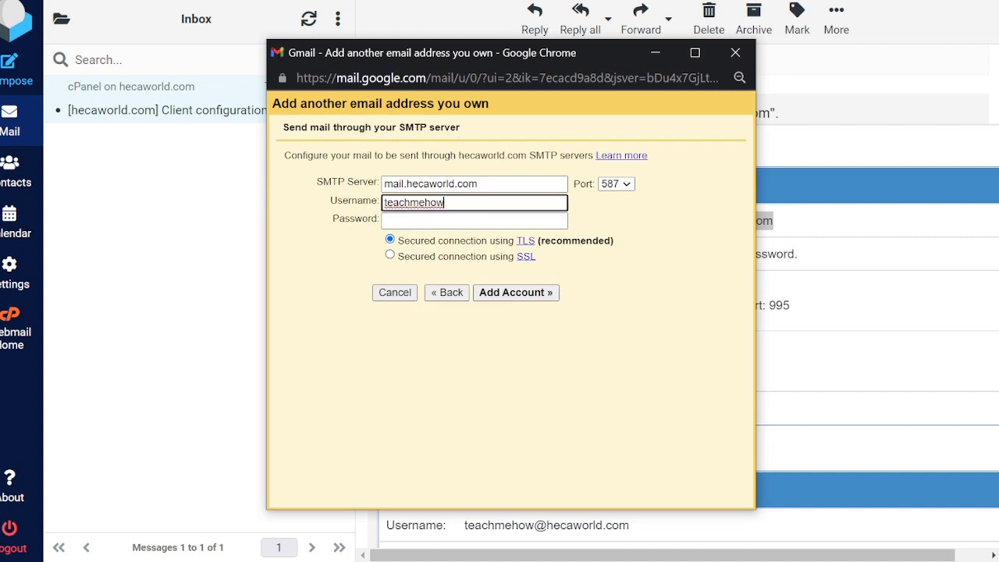
pyautogui.write('@hecaworld.com')
pyautogui.click(474, 221)
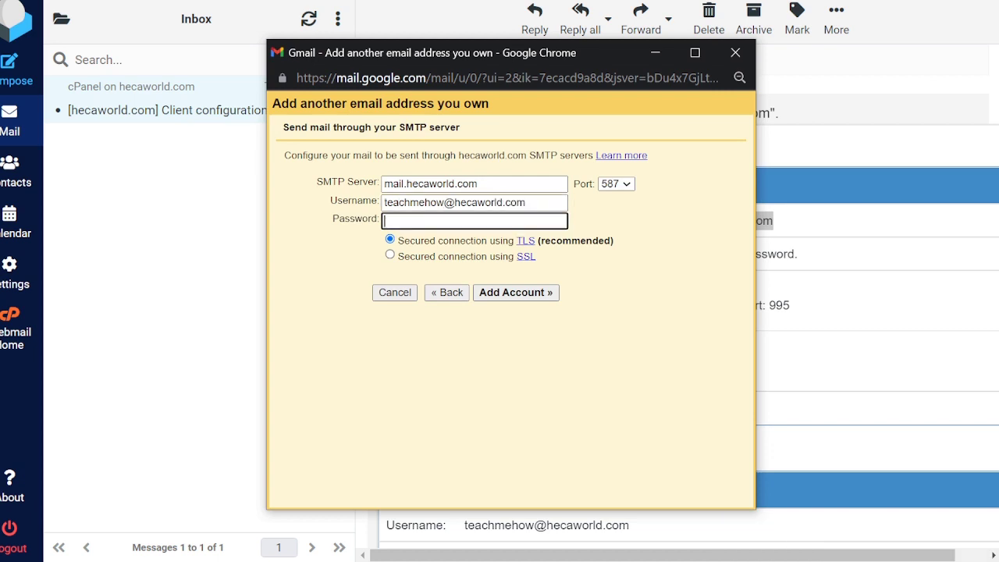
pyautogui.write('•••••')
pyautogui.click(408, 184)
pyautogui.press('BackSpace')
pyautogui.press('BackSpace')
pyautogui.press('BackSpace')
pyautogui.press('BackSpace')
pyautogui.press('BackSpace')
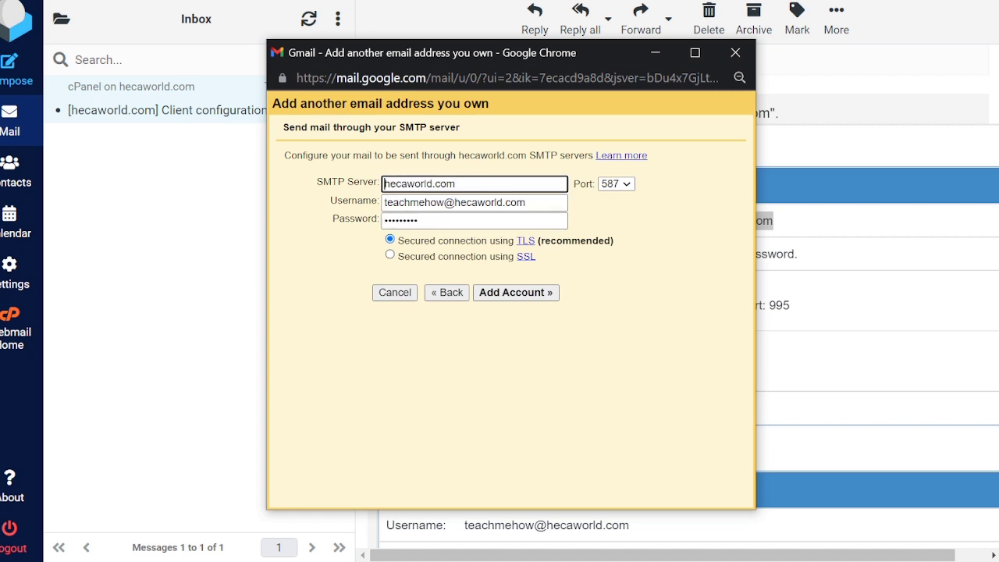
pyautogui.click(616, 184)
pyautogui.click(612, 210)
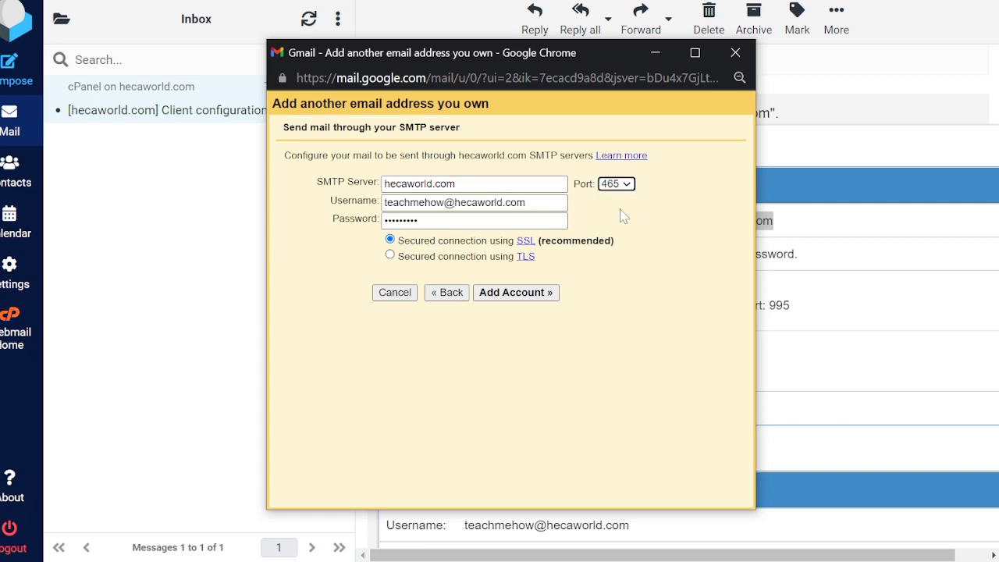
pyautogui.moveTo(593, 50); pyautogui.dragTo(377, 39)
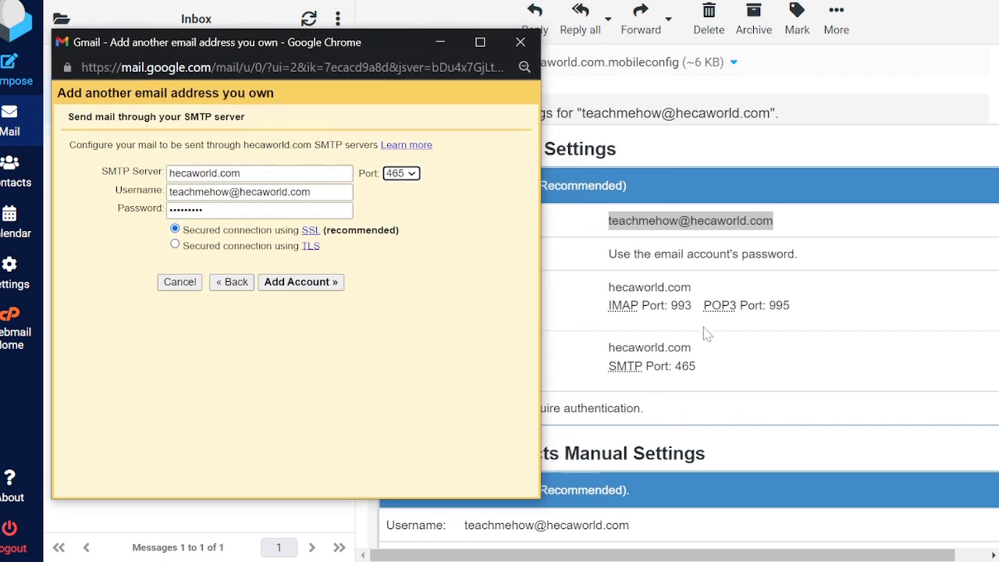
# Step: Submit the SMTP settings so Gmail emails a confirmation code to the new address
pyautogui.click(290, 283)
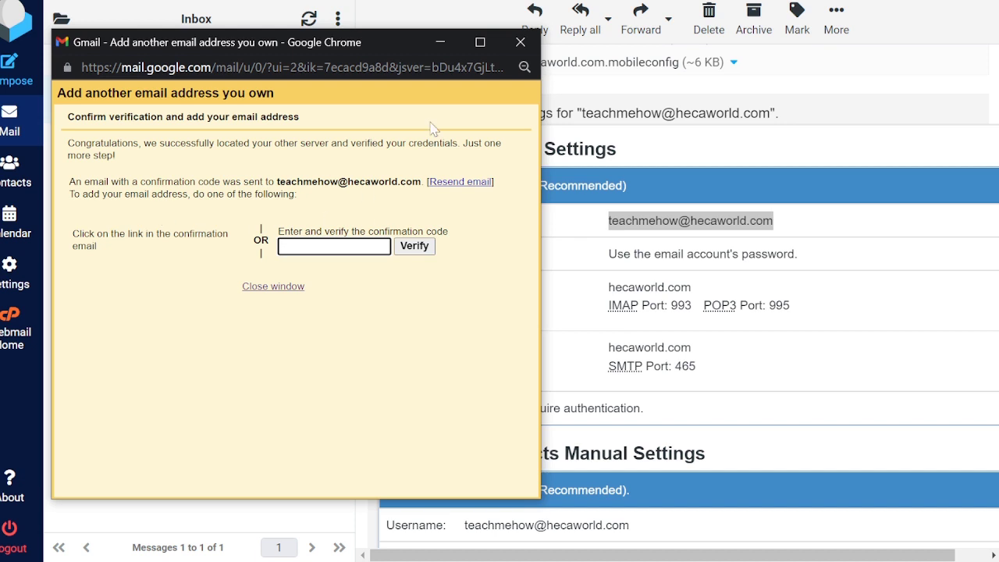
pyautogui.hotkey('alt', 'Tab')
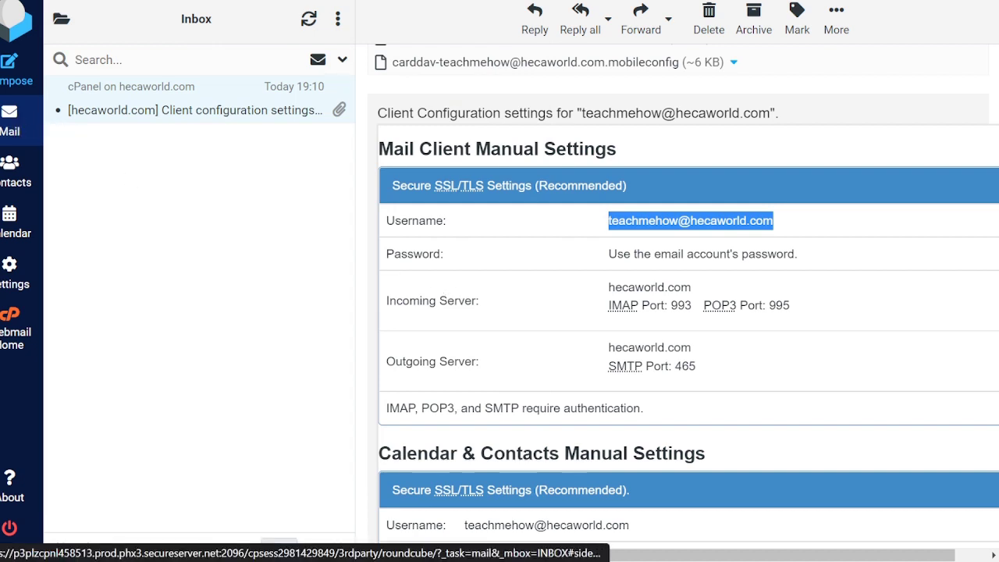
pyautogui.hotkey('alt', 'Tab')
pyautogui.hotkey('alt', 'Tab')
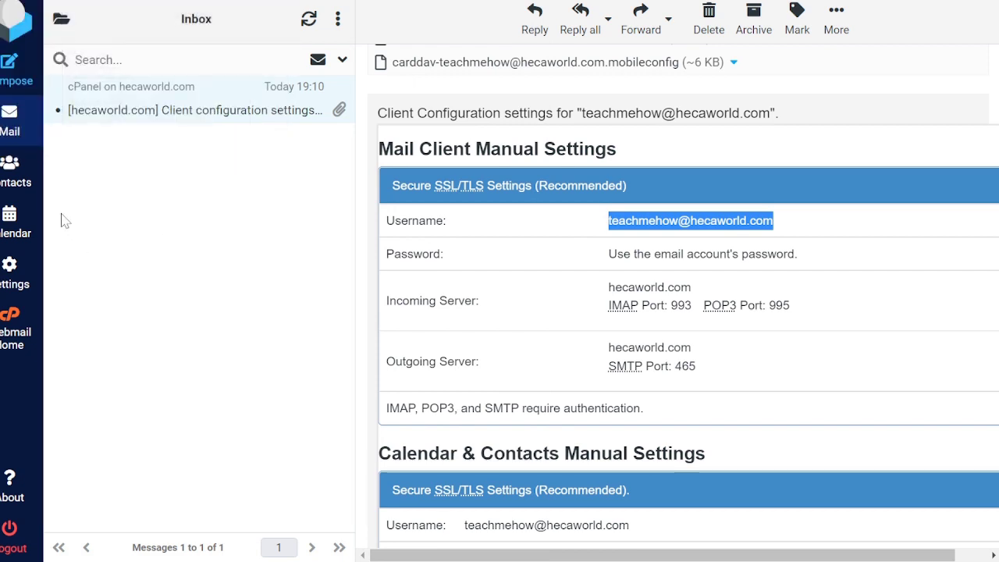
# Step: Refresh the Roundcube inbox to find the 'Gmail Confirmation - Send Mail as' message
pyautogui.click(10, 118)
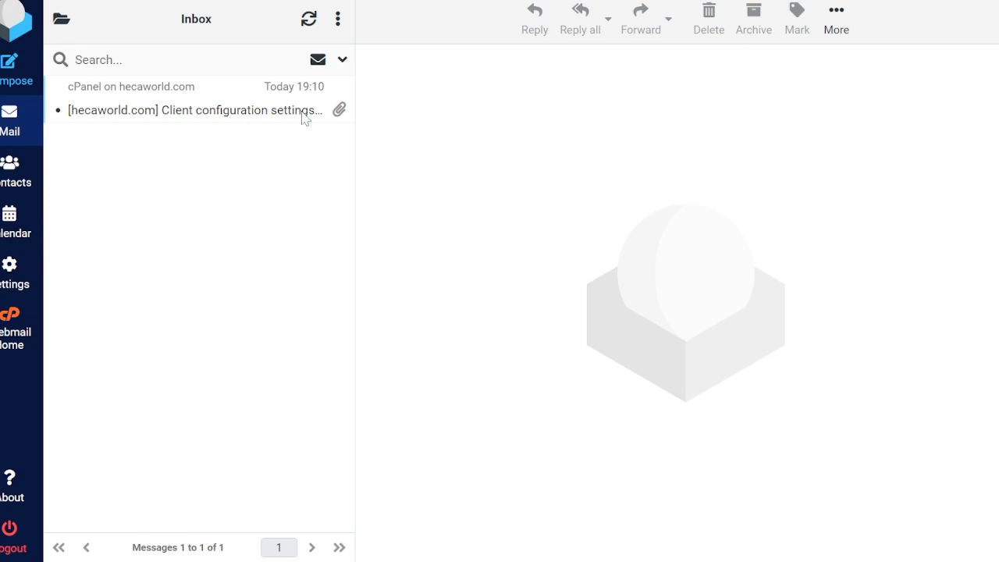
pyautogui.moveTo(167, 308)
pyautogui.click(95, 322)
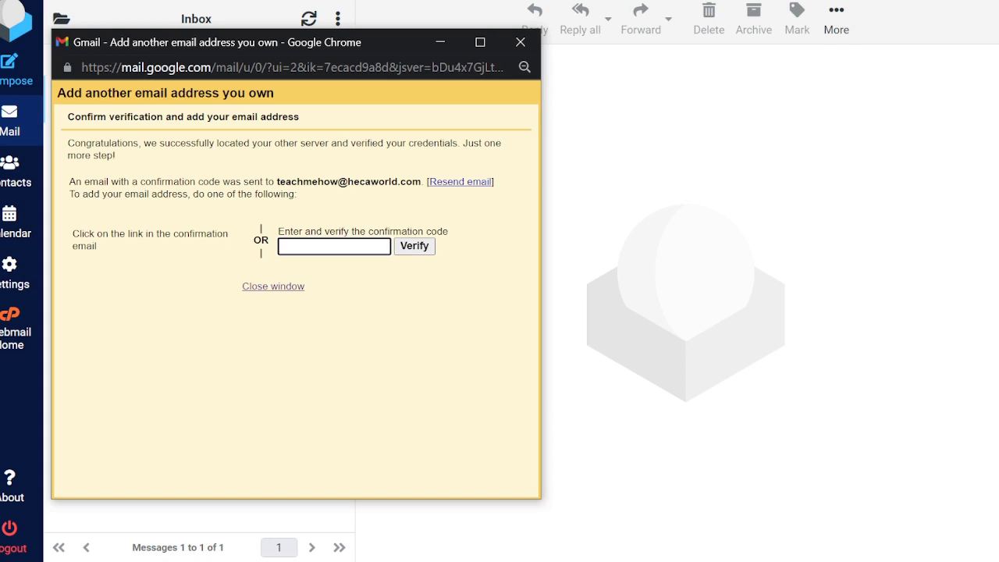
pyautogui.moveTo(276, 181); pyautogui.dragTo(421, 181)
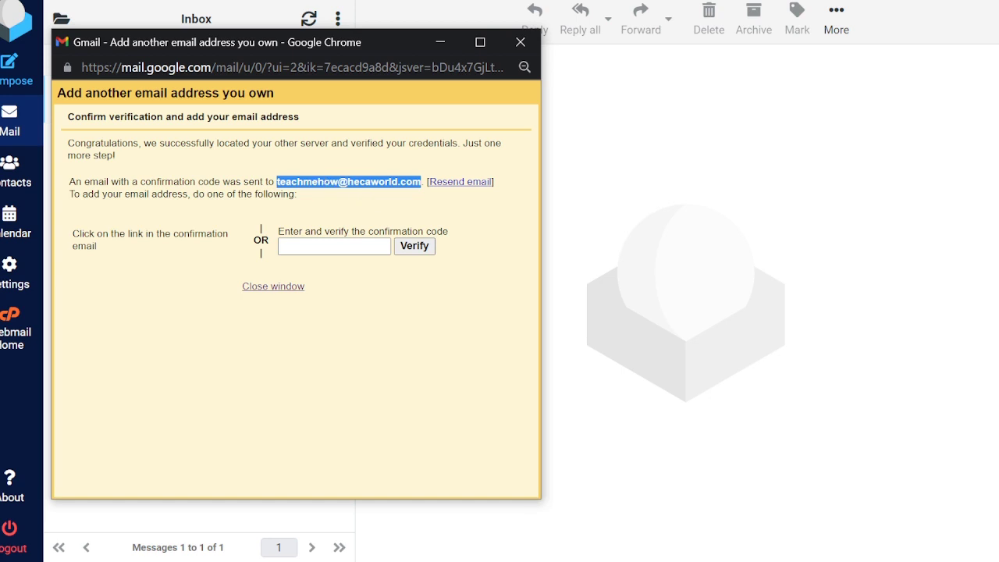
pyautogui.click(11, 125)
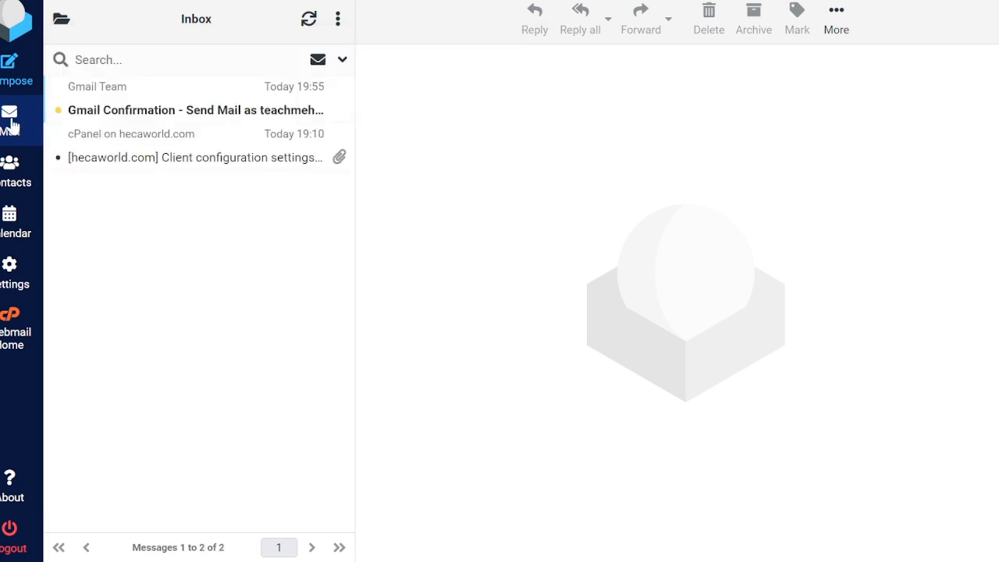
# Step: Open the Gmail Confirmation message in Roundcube, select its code, and follow the verification link
pyautogui.click(177, 115)
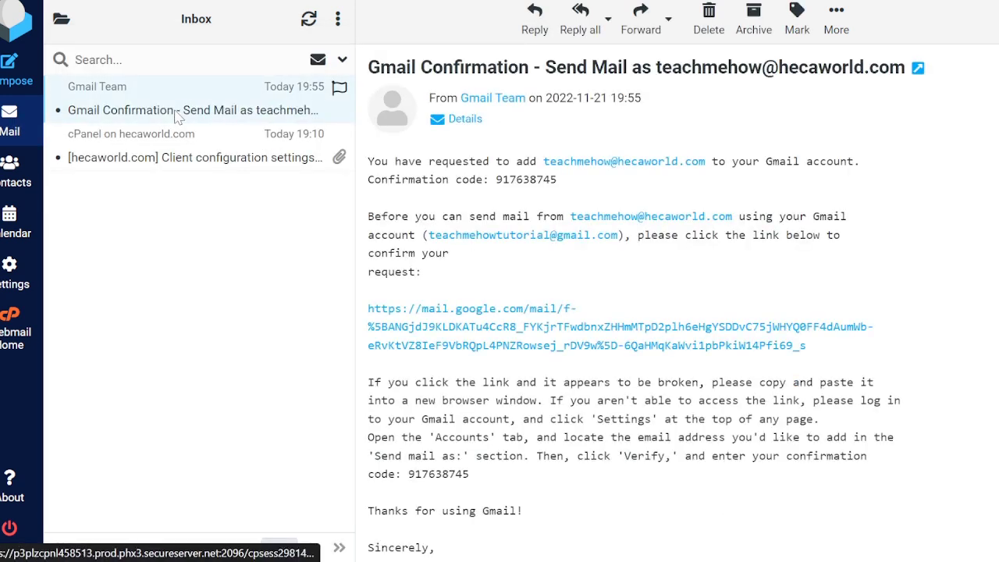
pyautogui.doubleClick(526, 179)
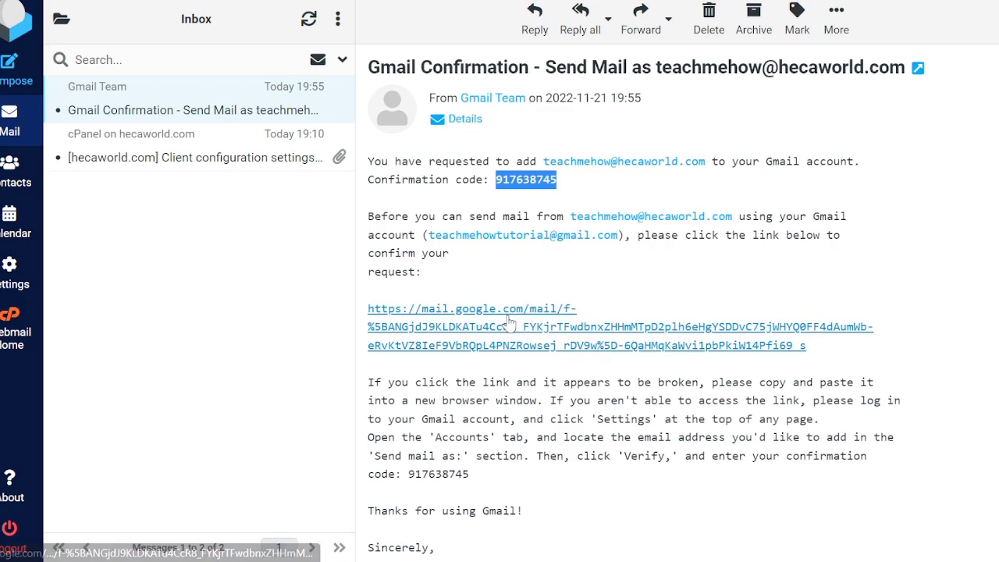
pyautogui.click(509, 320)
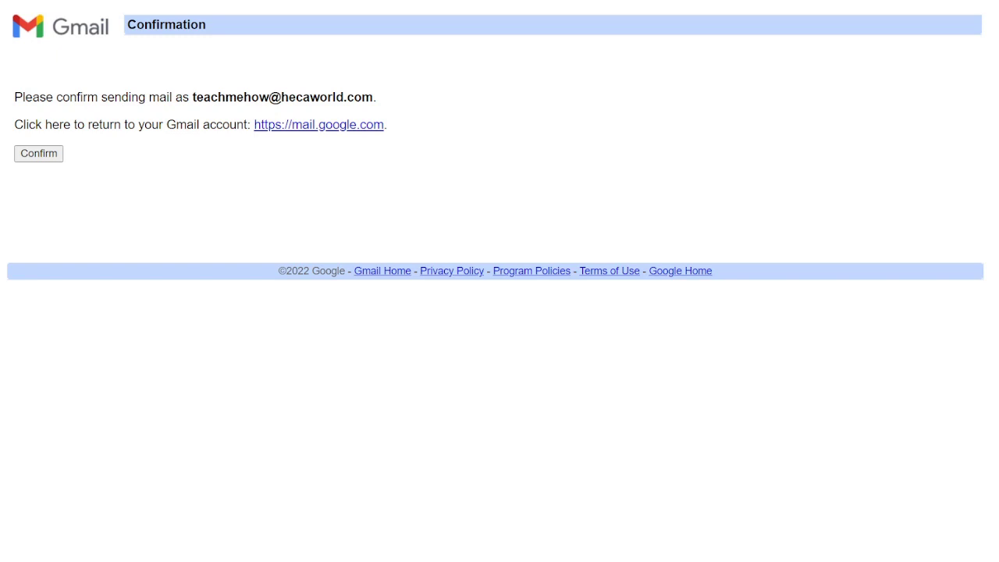
# Step: Confirm sending as the hecaworld.com address, return to Gmail, and check the Teach me how label
pyautogui.click(45, 153)
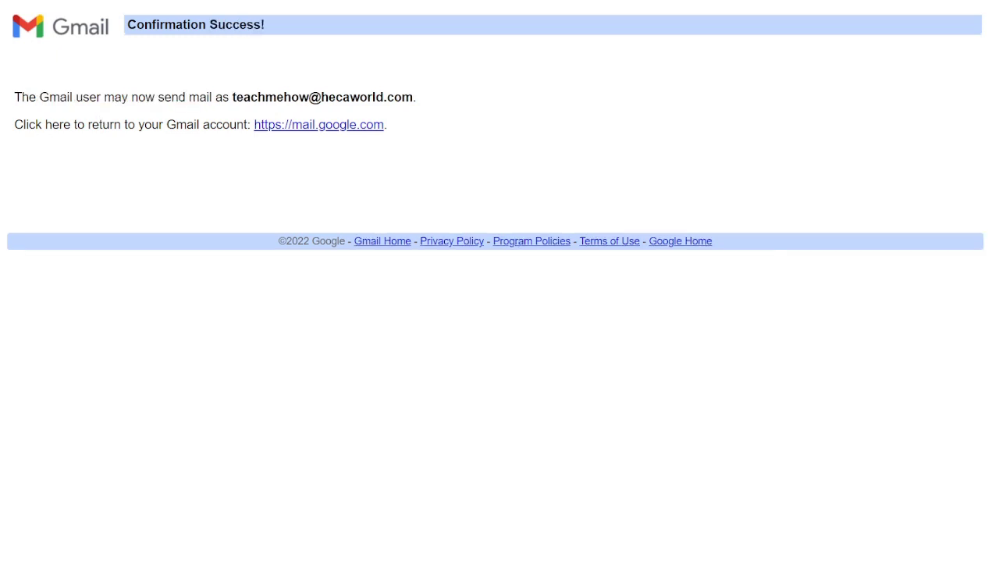
pyautogui.click(312, 128)
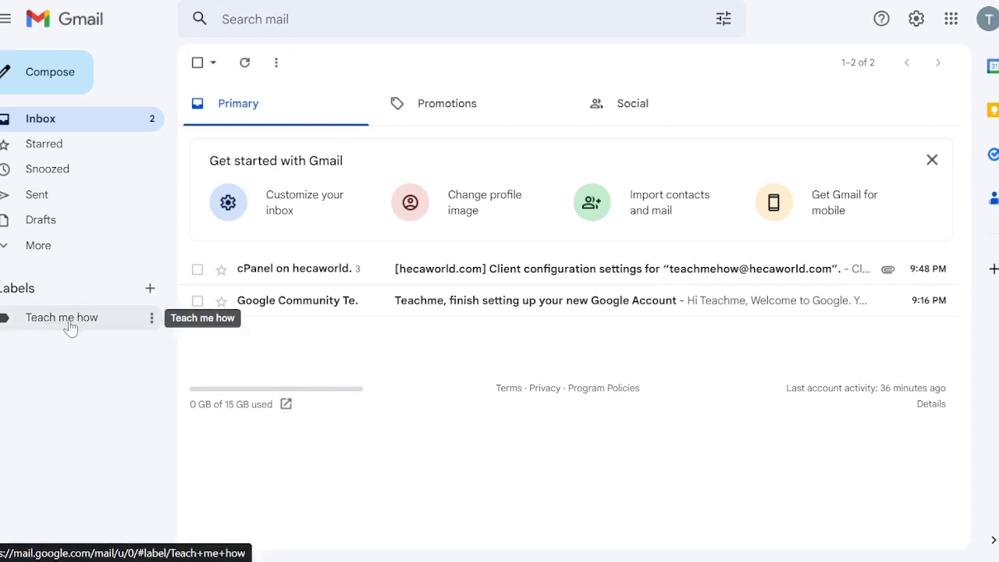
pyautogui.click(68, 326)
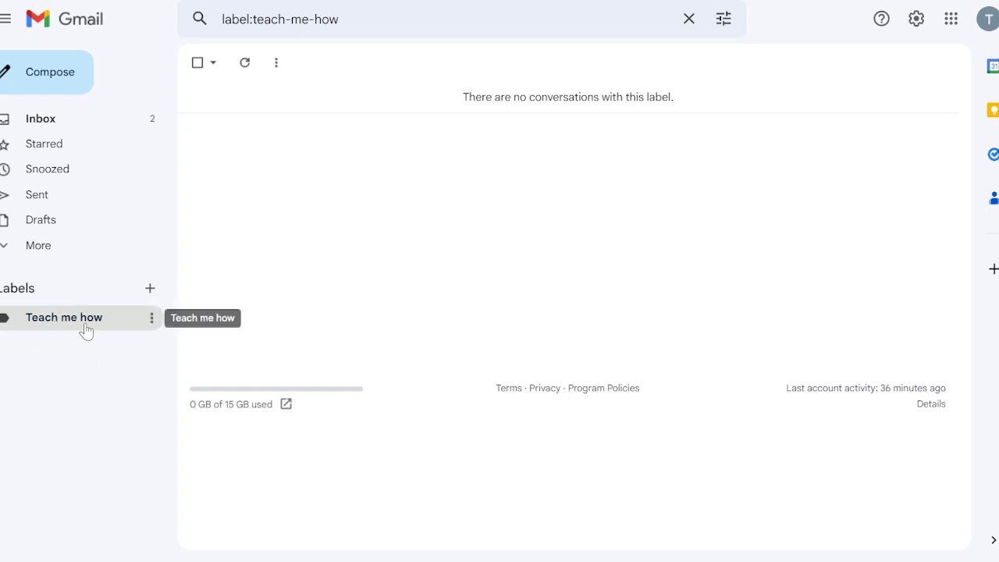
pyautogui.click(36, 125)
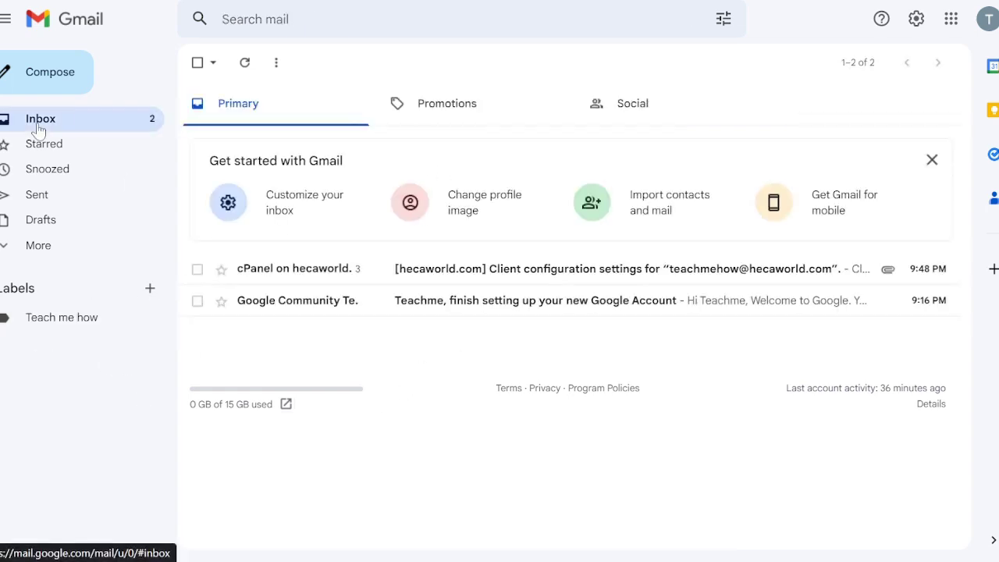
pyautogui.click(47, 326)
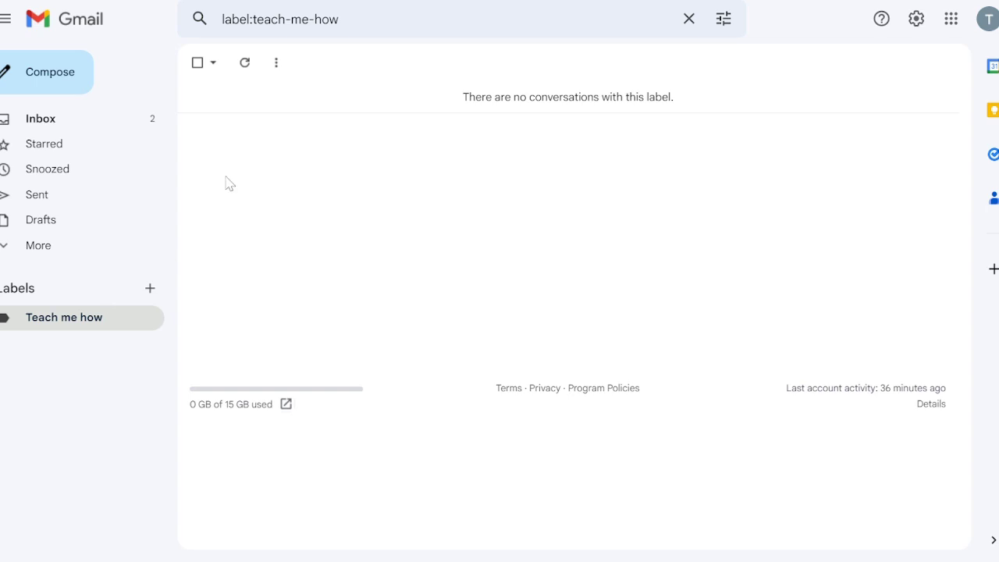
pyautogui.click(49, 67)
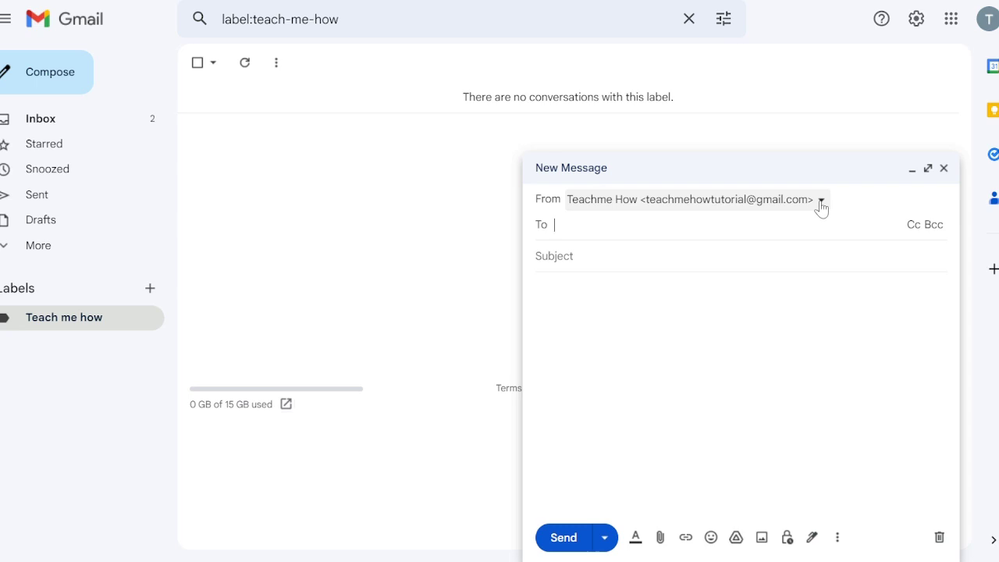
pyautogui.click(821, 203)
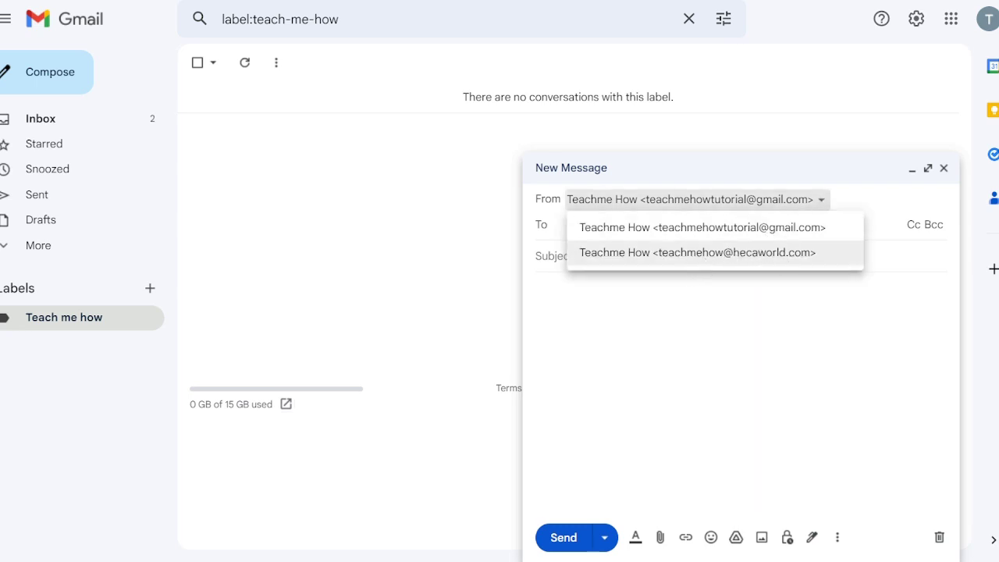
pyautogui.click(779, 258)
pyautogui.click(554, 225)
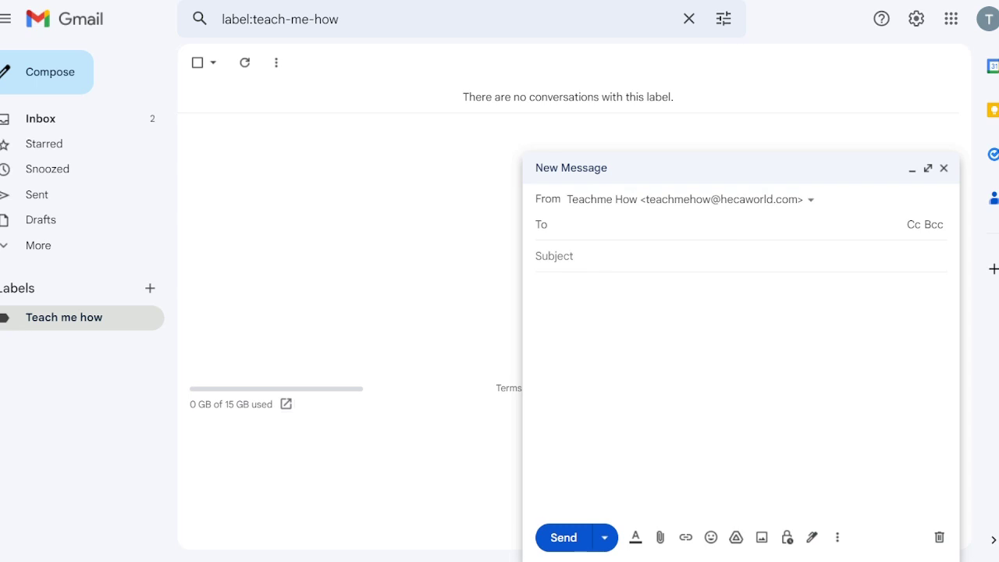
pyautogui.click(649, 281)
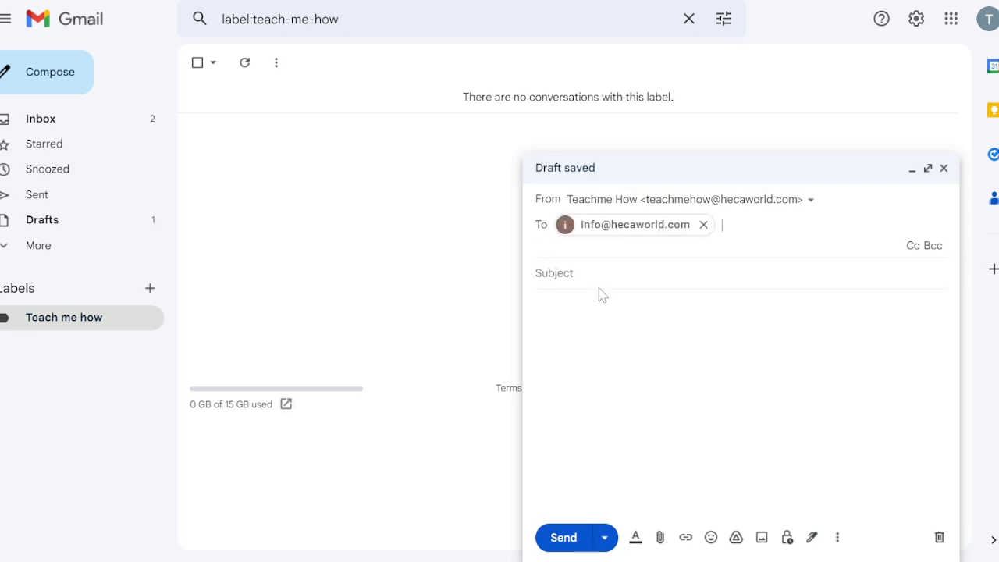
# Step: Enter subject 'Email completion' and body 'Test emai', then send the message
pyautogui.press('Tab')
pyautogui.write('Ema')
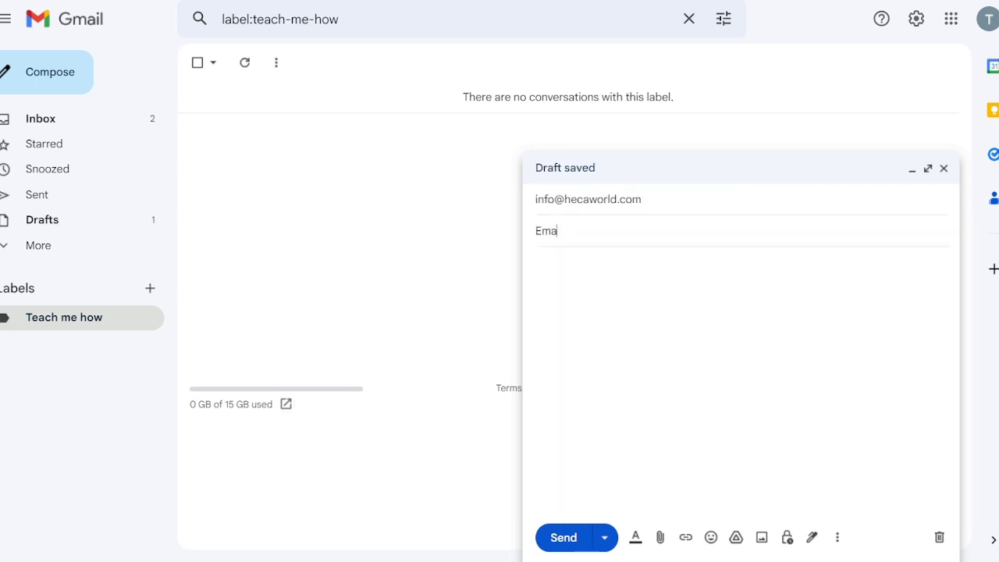
pyautogui.write('il completion')
pyautogui.press('Tab')
pyautogui.write('Test')
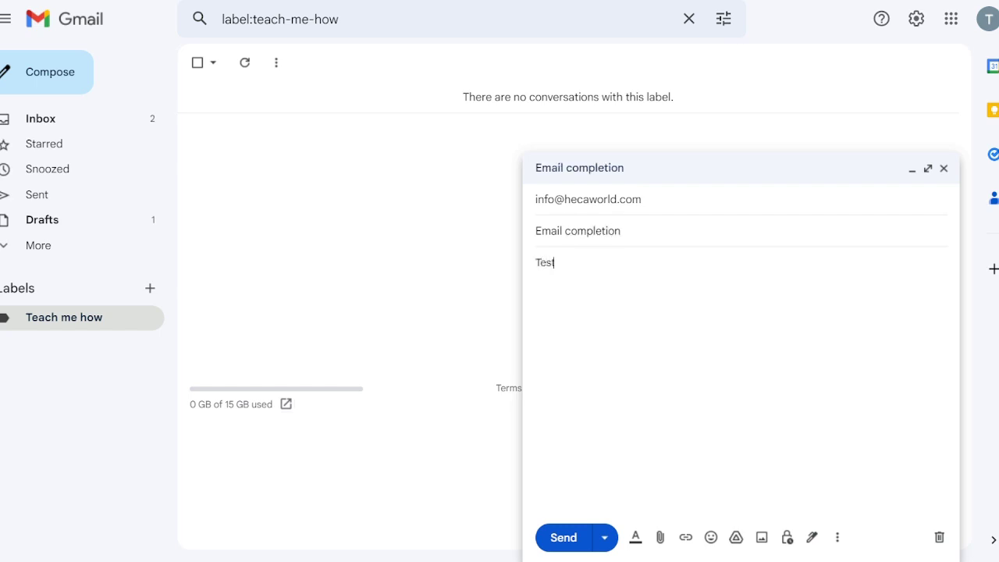
pyautogui.write(' email')
pyautogui.click(562, 538)
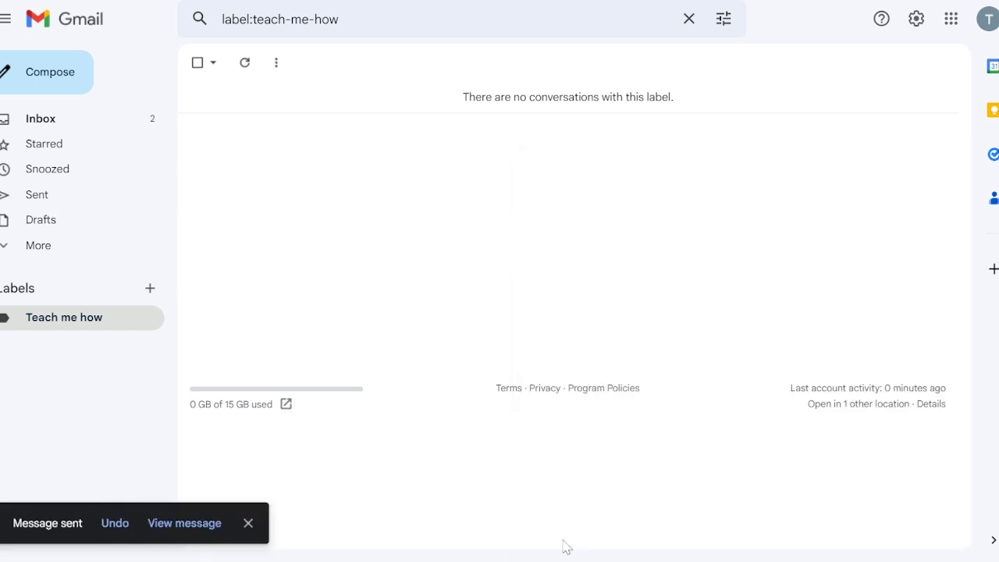
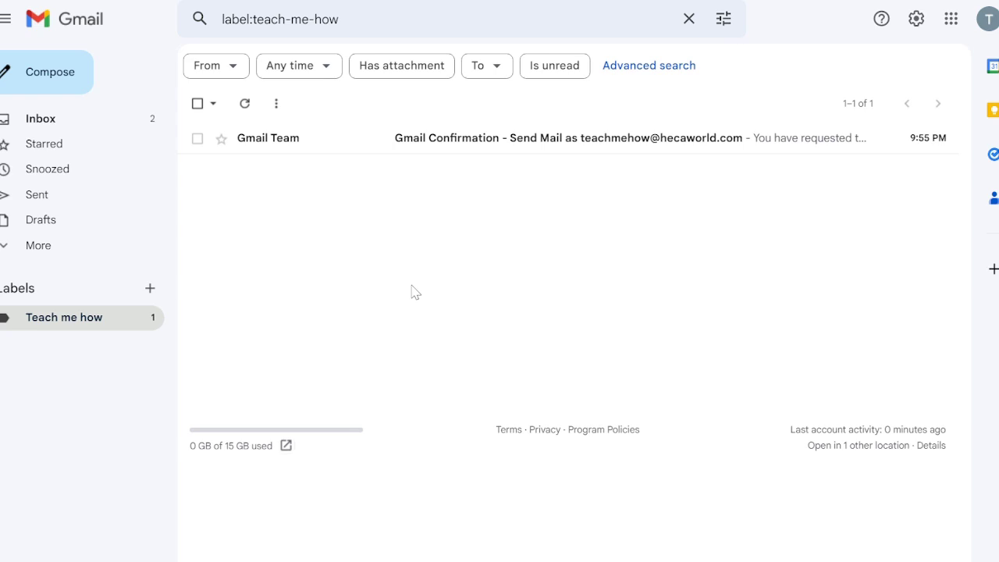
# Step: Back in the Inbox, open the Email completion conversation under the Teach me how label
pyautogui.hotkey('alt', 'Left')
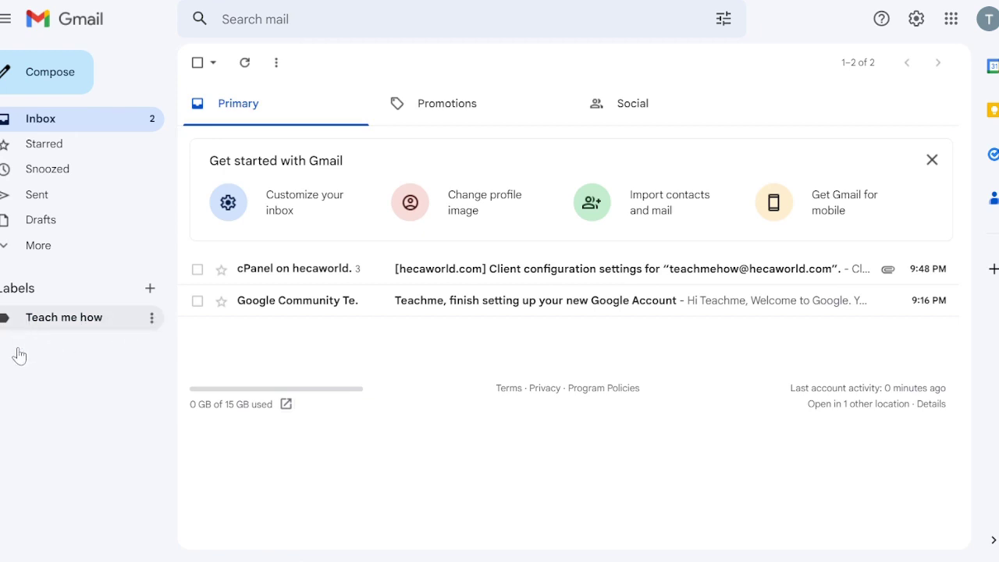
pyautogui.click(67, 326)
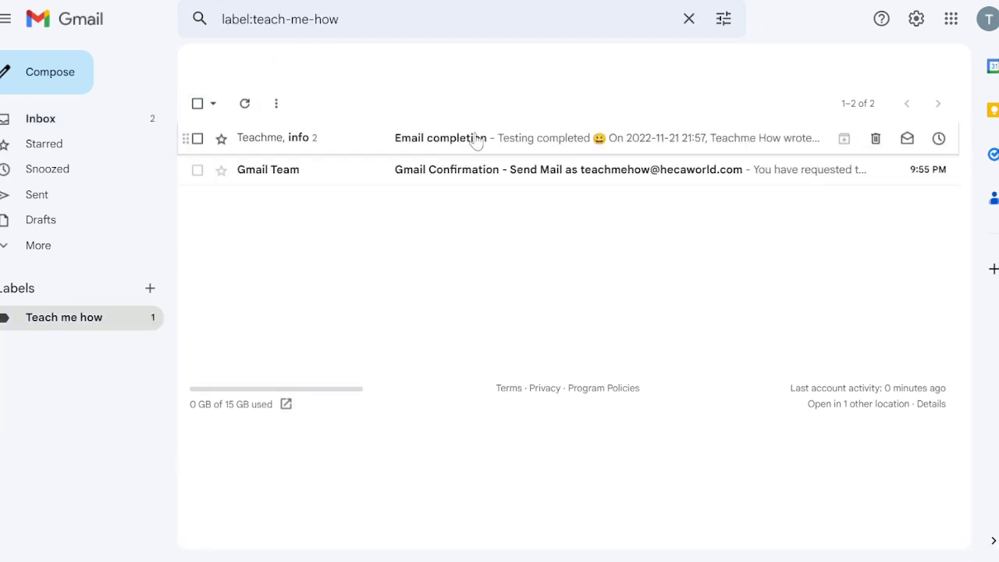
pyautogui.click(477, 141)
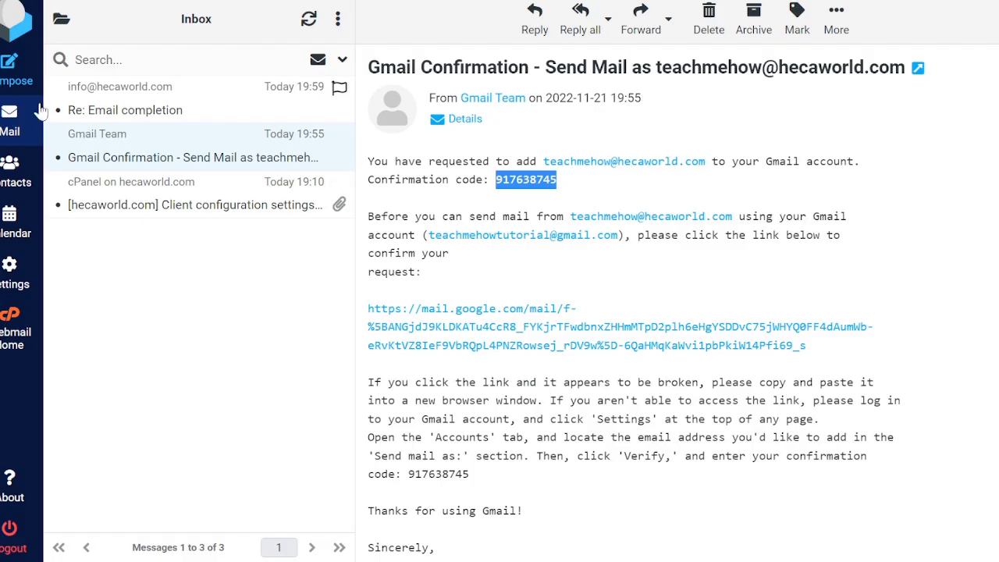
# Step: Open the Re: Email completion reply from the Roundcube Mail inbox
pyautogui.click(13, 123)
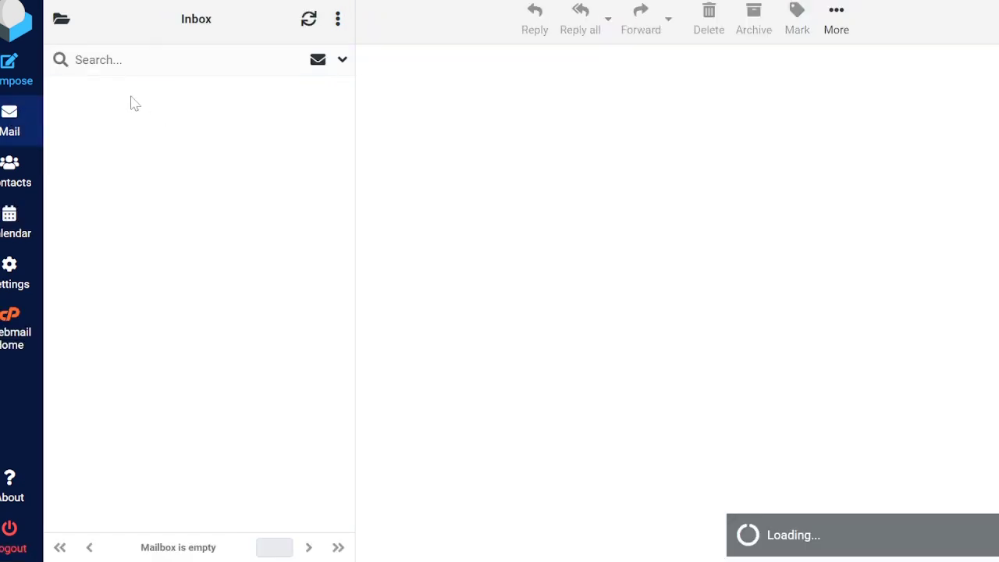
pyautogui.click(120, 110)
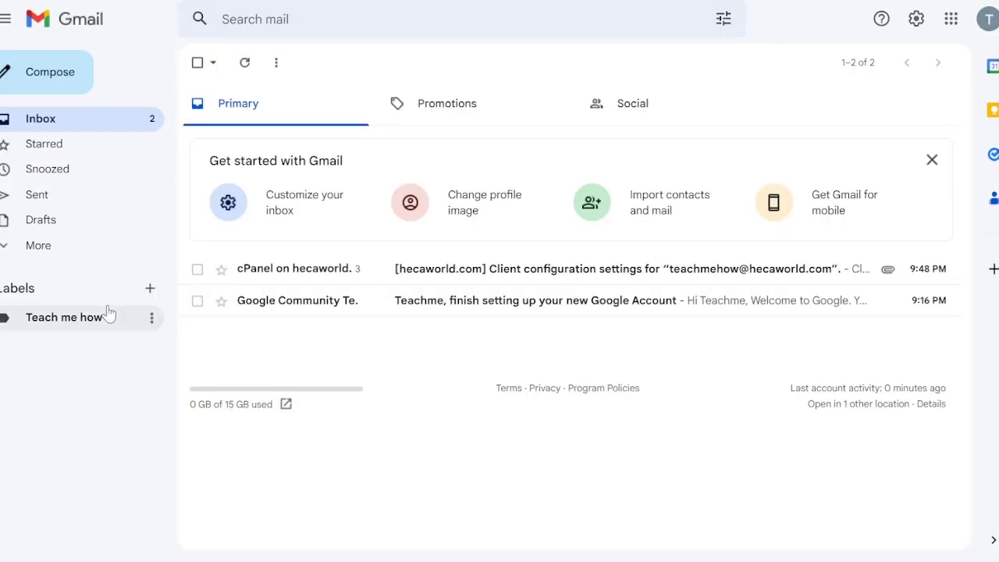
# Step: Review the Gmail Confirmation message in the Teach me how label, then return to its list
pyautogui.click(86, 323)
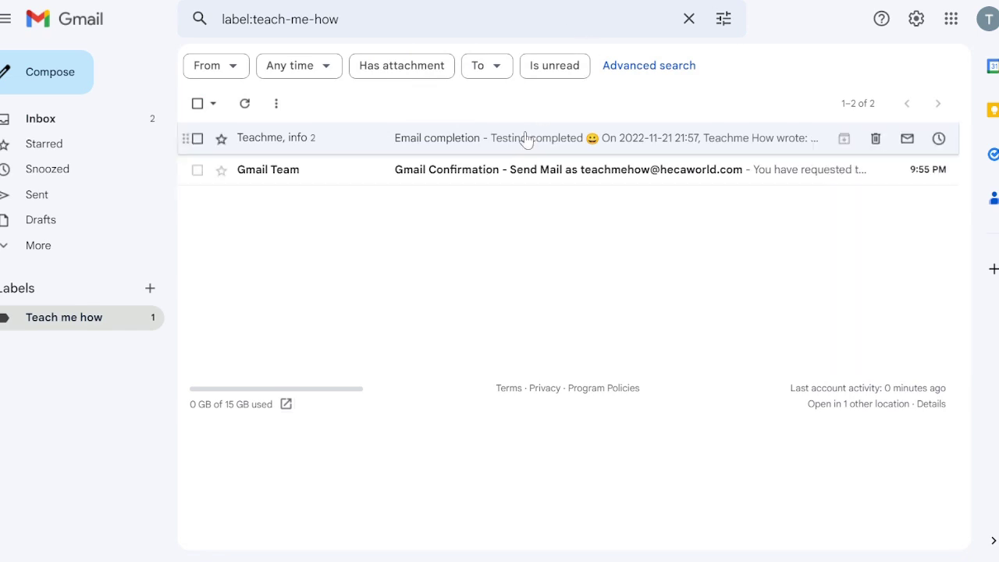
pyautogui.click(470, 180)
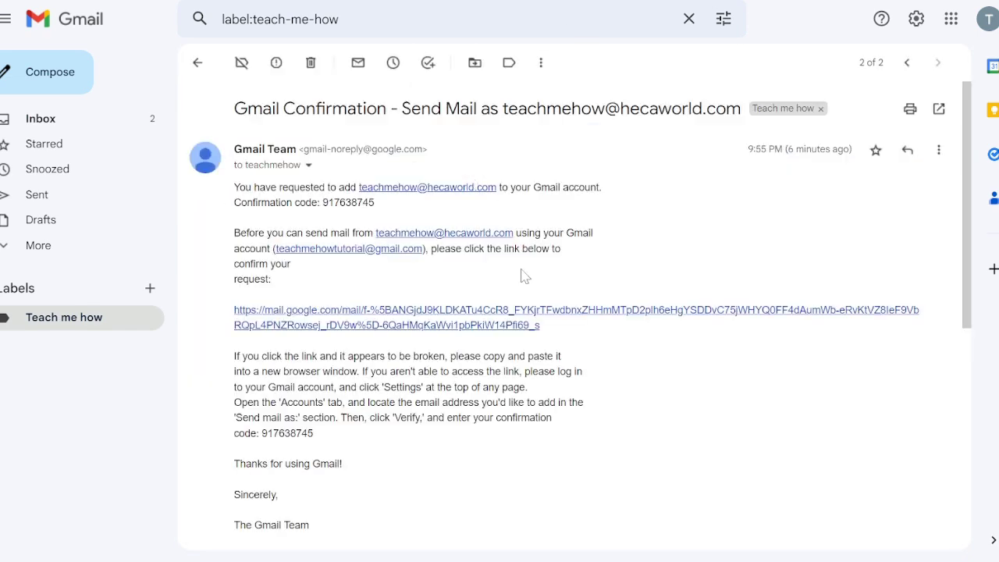
pyautogui.click(70, 321)
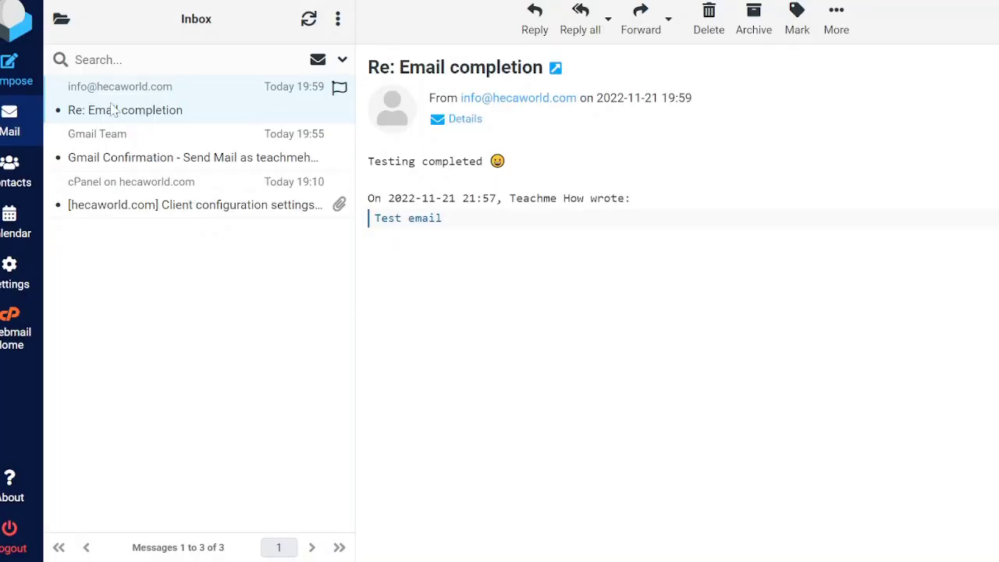
# Step: View the Gmail Confirmation message, then the [hecaworld.com] Client configuration settings message
pyautogui.click(128, 164)
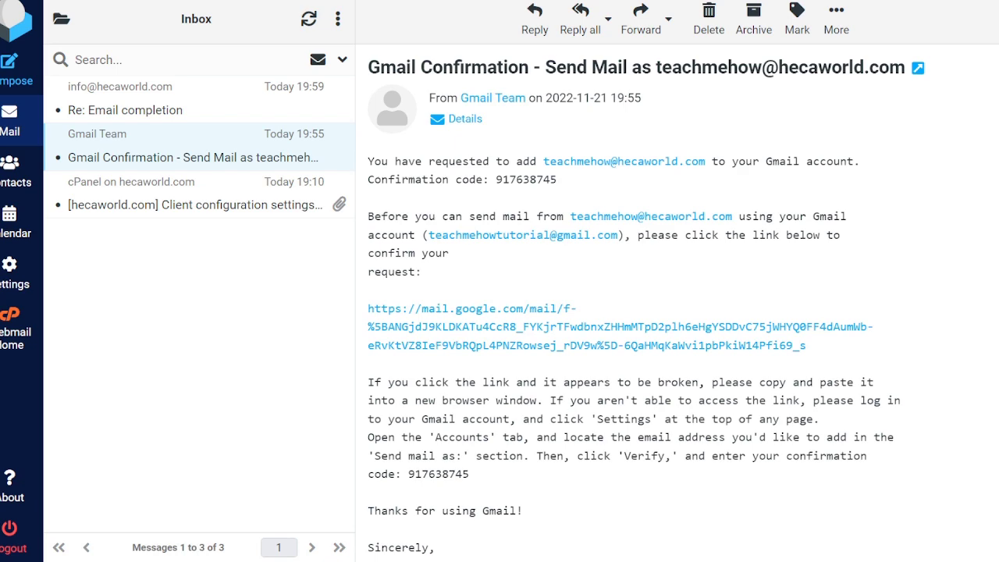
pyautogui.click(143, 201)
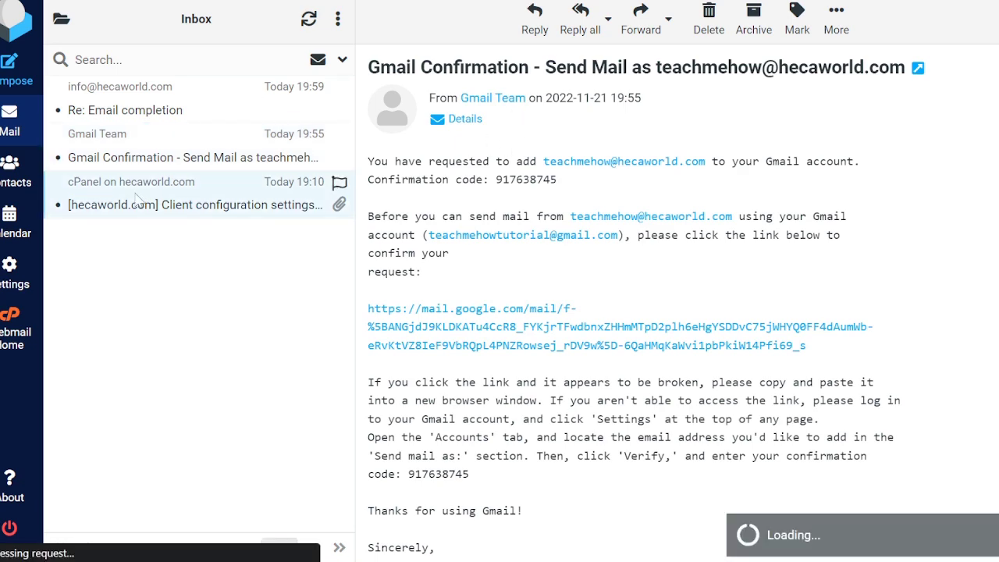
# Step: Highlight the incoming server hecaworld.com, POP3 port 995, and the outgoing server name
pyautogui.scroll(-3, 648, 360)
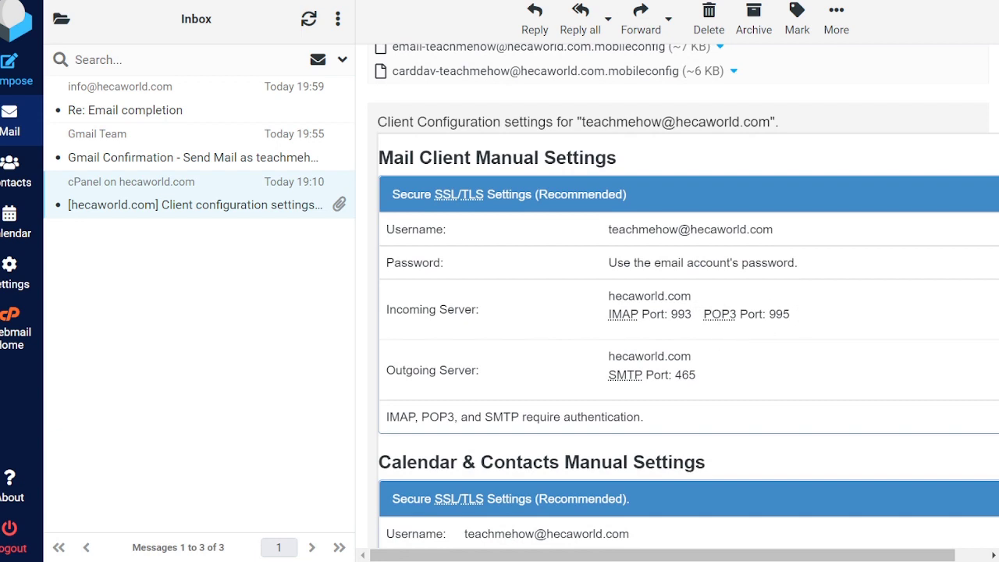
pyautogui.moveTo(608, 296); pyautogui.dragTo(699, 307)
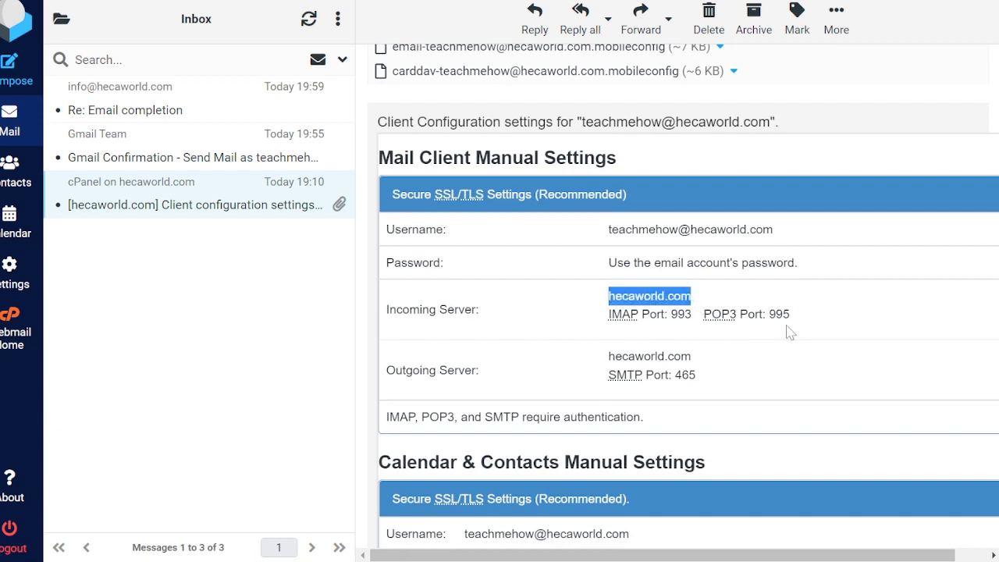
pyautogui.moveTo(794, 315); pyautogui.dragTo(767, 315)
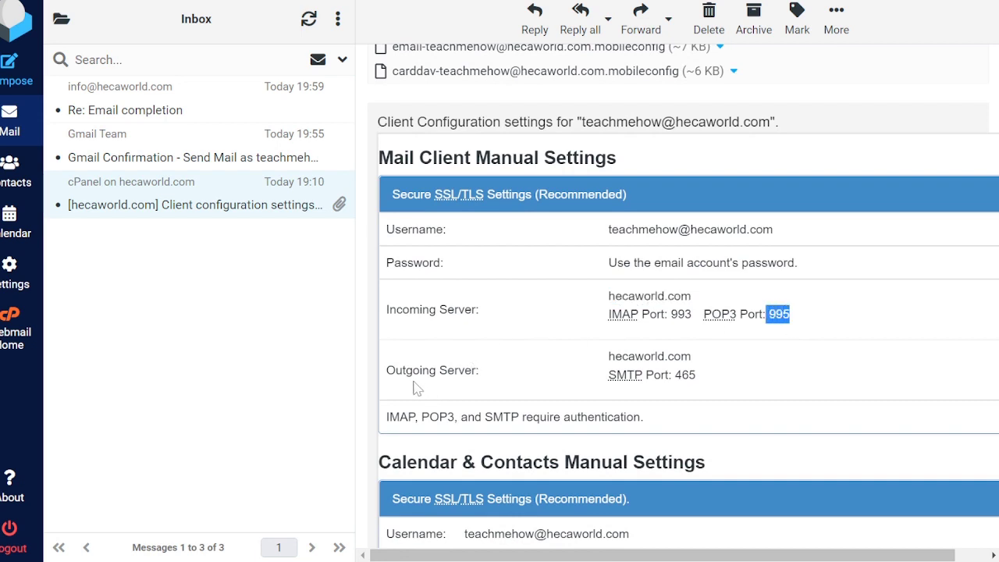
pyautogui.moveTo(608, 356); pyautogui.dragTo(676, 376)
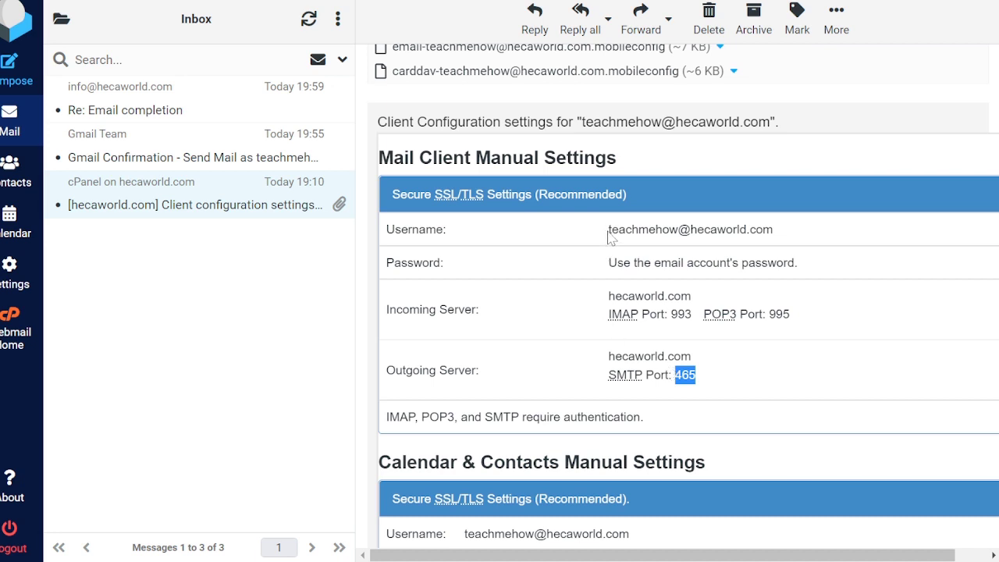
# Step: Highlight the username address, its hecaworld.com domain, and the password instruction
pyautogui.moveTo(608, 230); pyautogui.dragTo(787, 236)
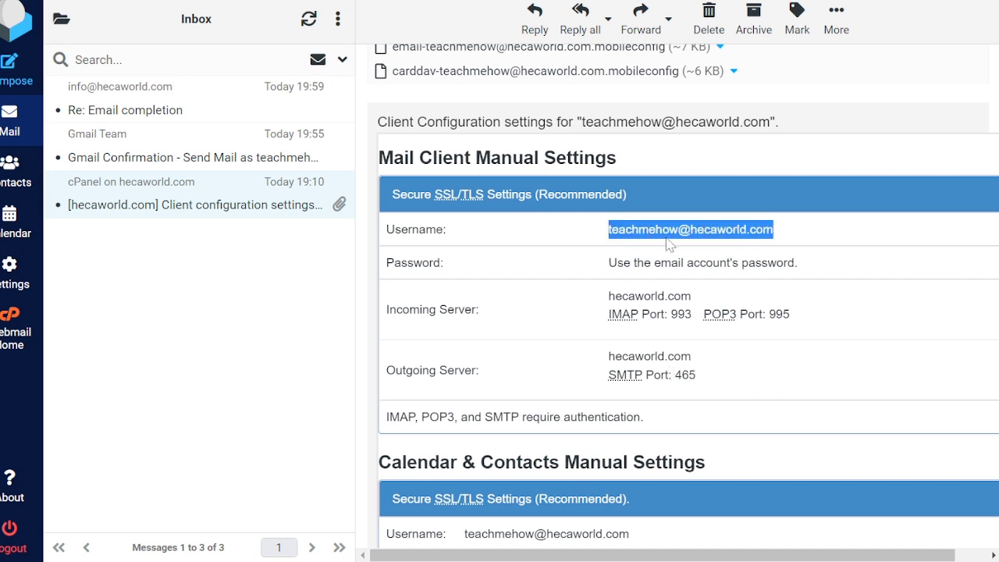
pyautogui.moveTo(679, 230); pyautogui.dragTo(601, 242)
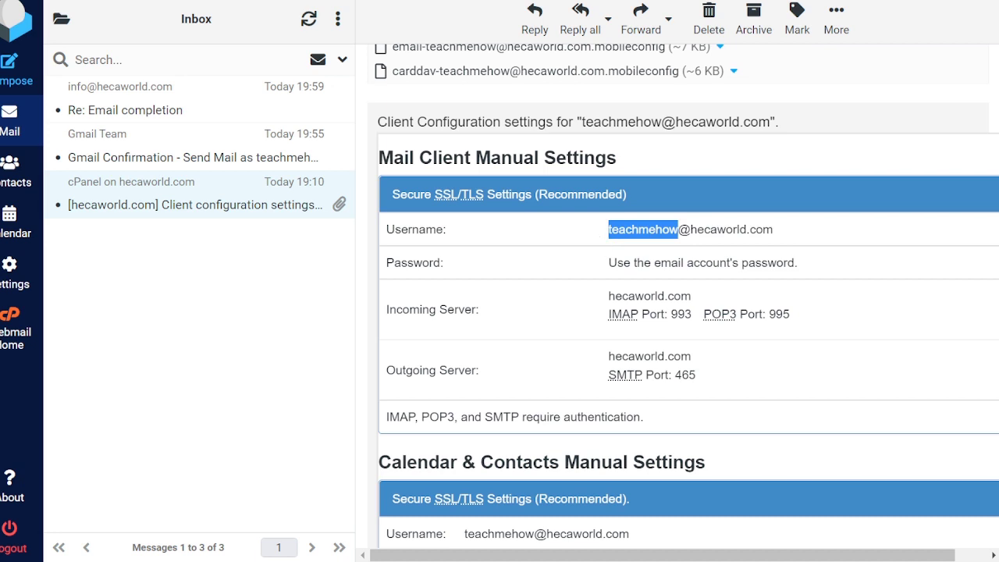
pyautogui.moveTo(773, 230); pyautogui.dragTo(609, 230)
pyautogui.click(785, 209)
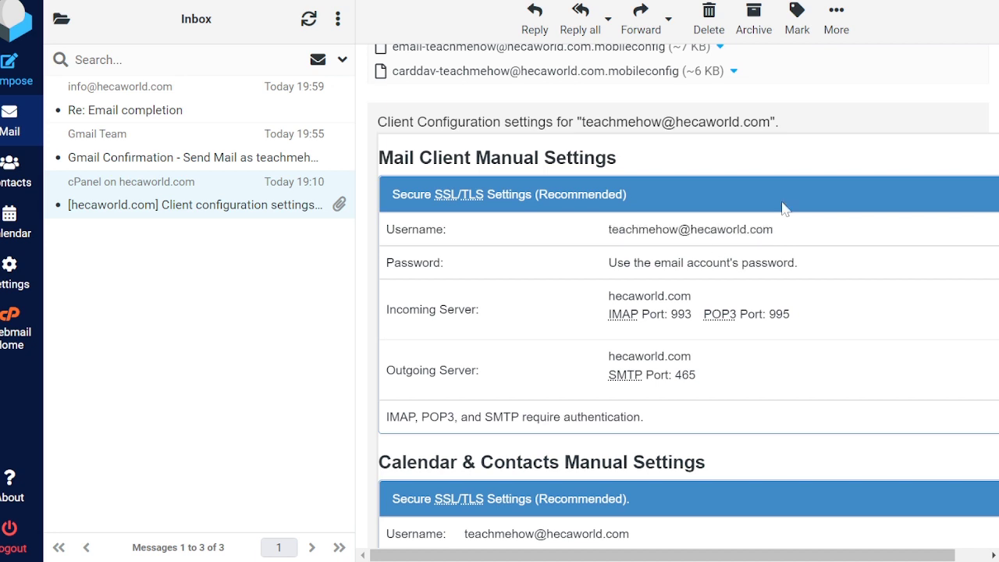
pyautogui.doubleClick(729, 242)
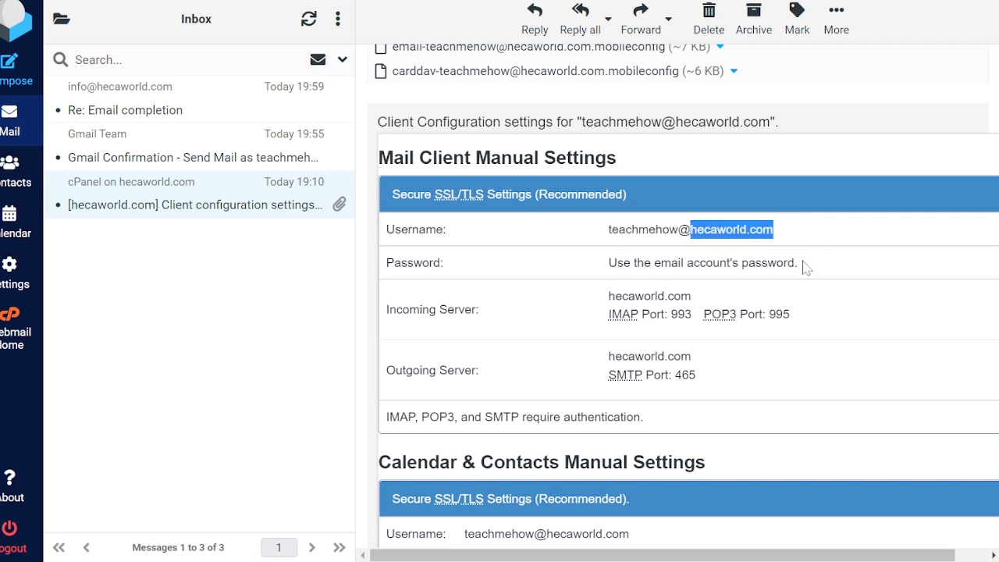
pyautogui.moveTo(799, 263); pyautogui.dragTo(609, 267)
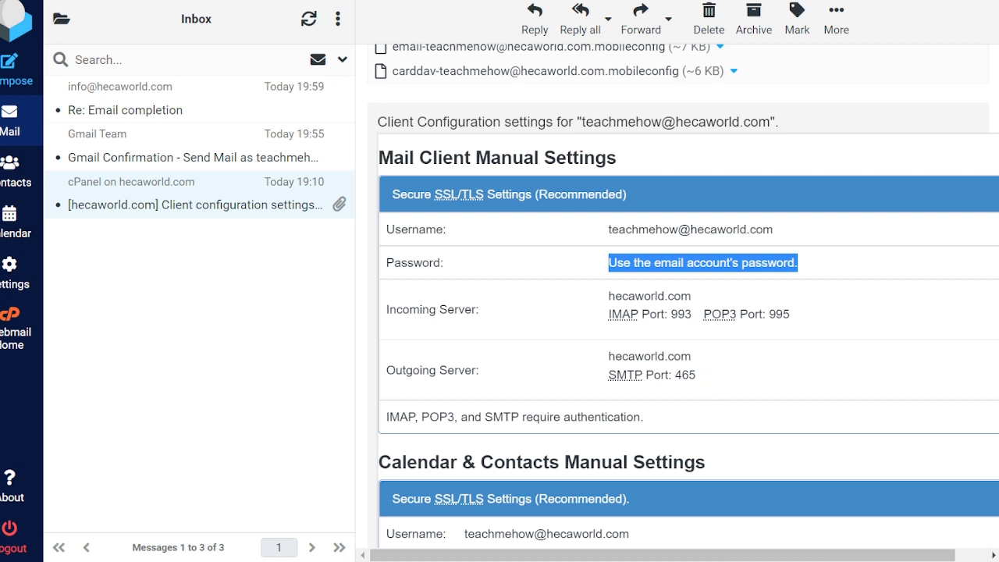
# Step: Highlight the incoming server details and the outgoing server with SMTP port 465
pyautogui.scroll(-1, 777, 298)
pyautogui.click(777, 298)
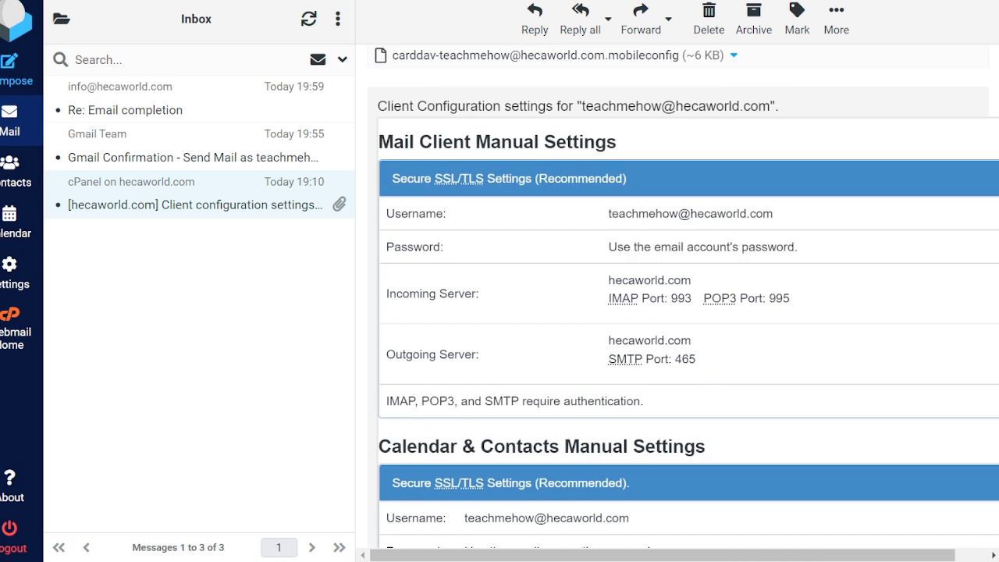
pyautogui.moveTo(781, 298); pyautogui.dragTo(438, 295)
pyautogui.moveTo(707, 361); pyautogui.dragTo(456, 355)
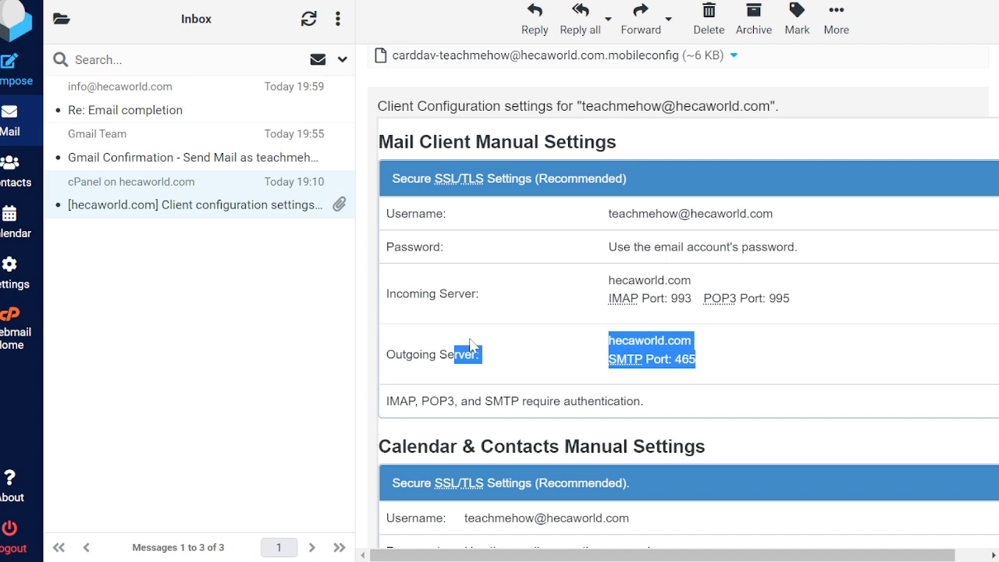
pyautogui.scroll(-5, 470, 346)
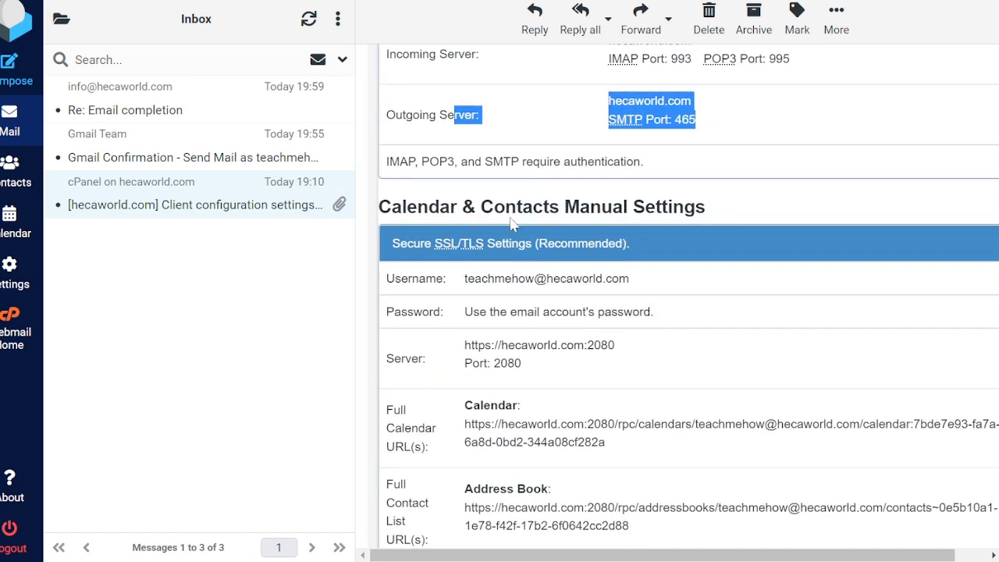
# Step: Highlight Port: 2080 in the Calendar & Contacts Manual Settings server row
pyautogui.scroll(-2, 649, 238)
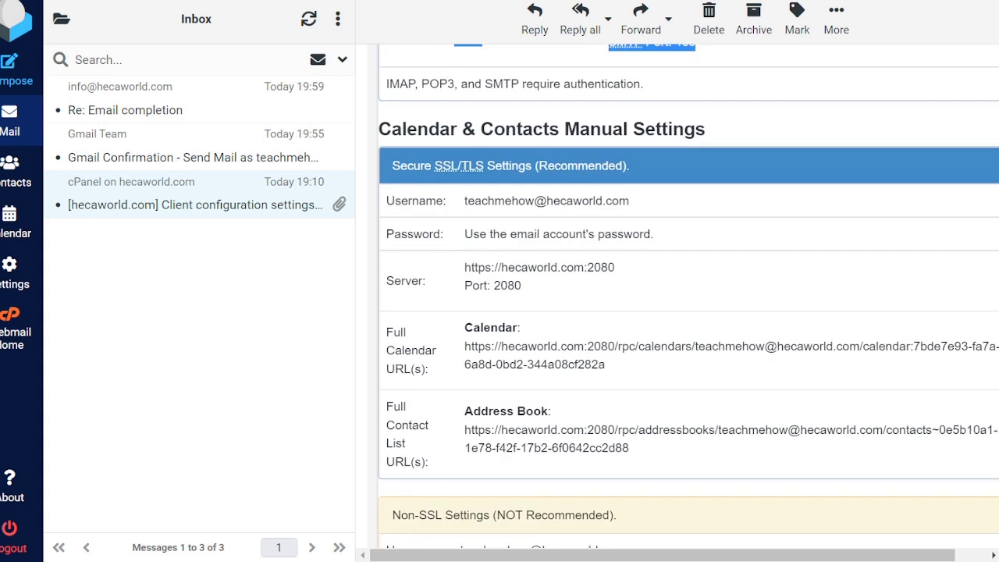
pyautogui.scroll(1, 654, 242)
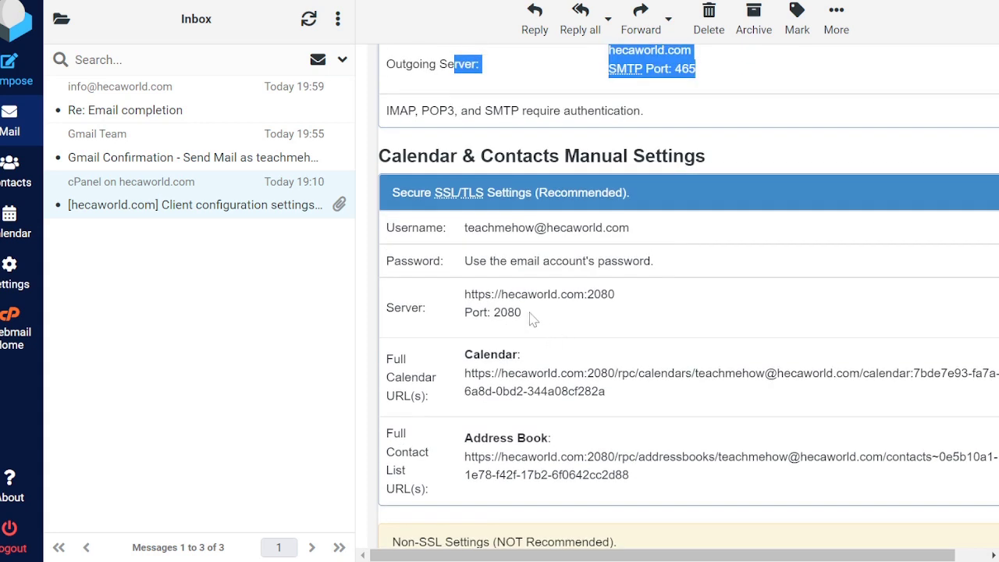
pyautogui.moveTo(531, 314); pyautogui.dragTo(464, 313)
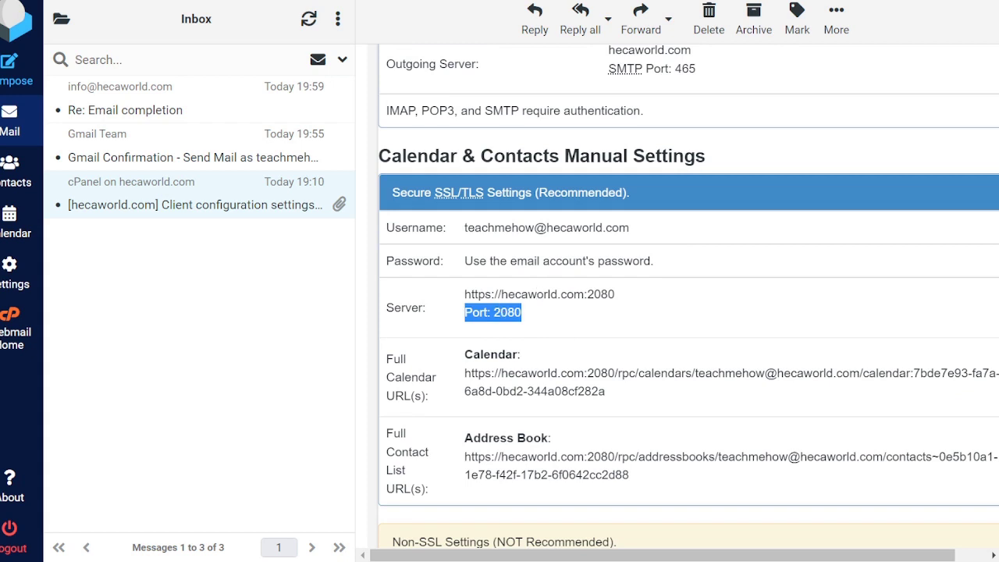
pyautogui.scroll(-1, 514, 319)
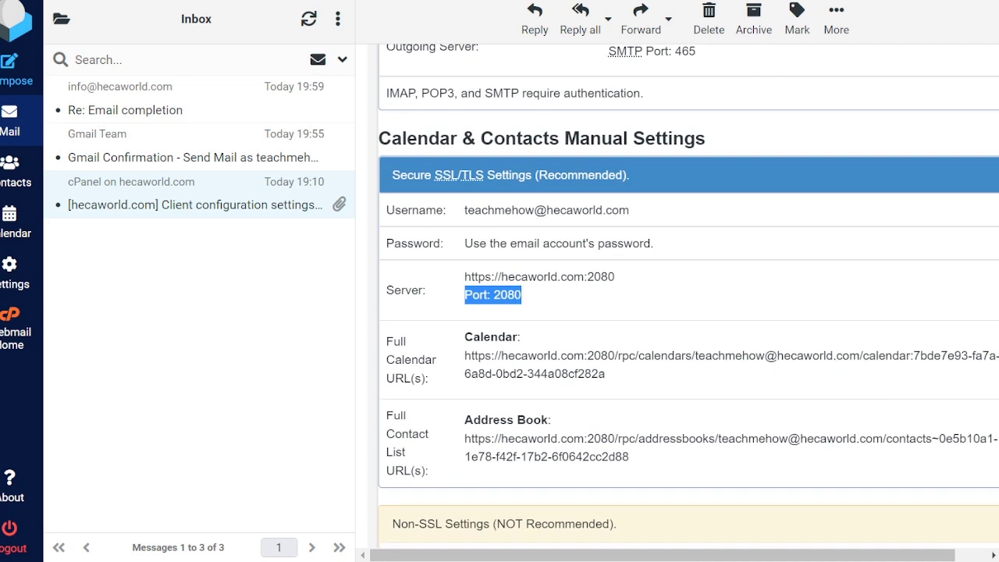